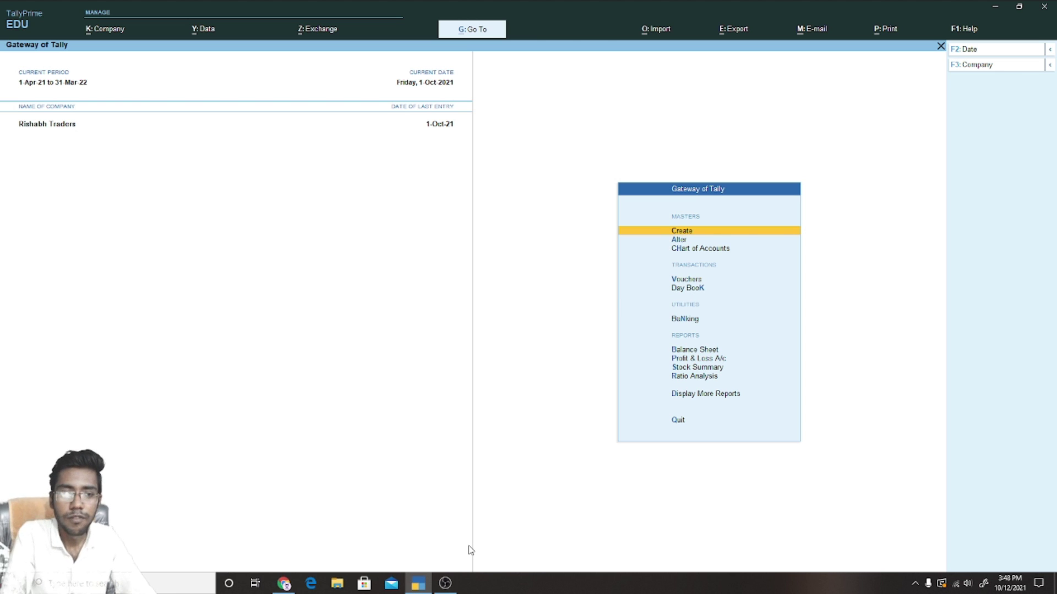
# - Open the blank ledger creation form to view its name and alias fields, and close it without creating a ledger
pyautogui.press('Down')
pyautogui.press('Up')
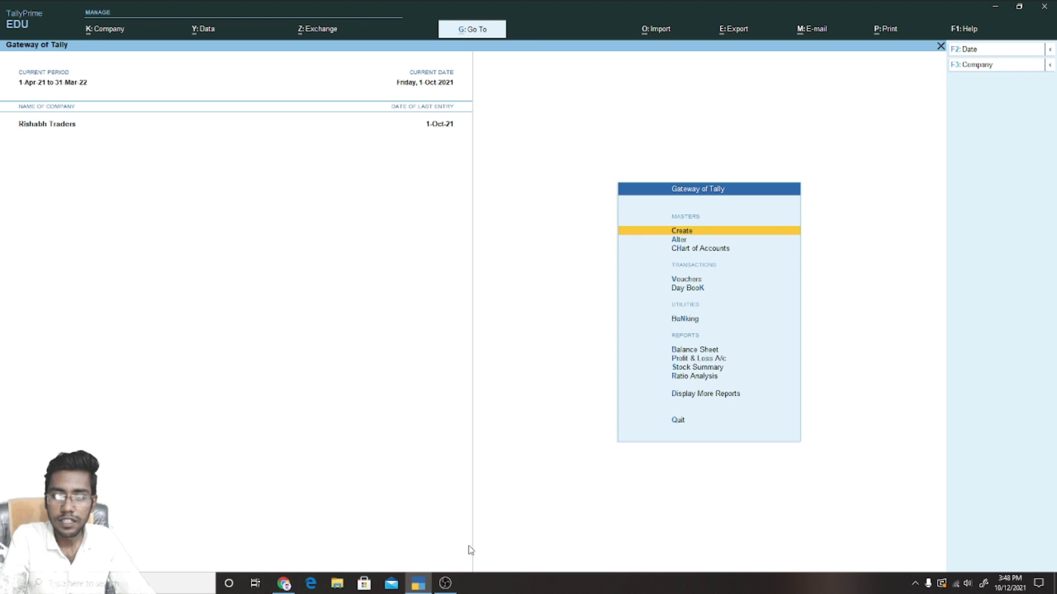
pyautogui.press('Return')
pyautogui.press('Down')
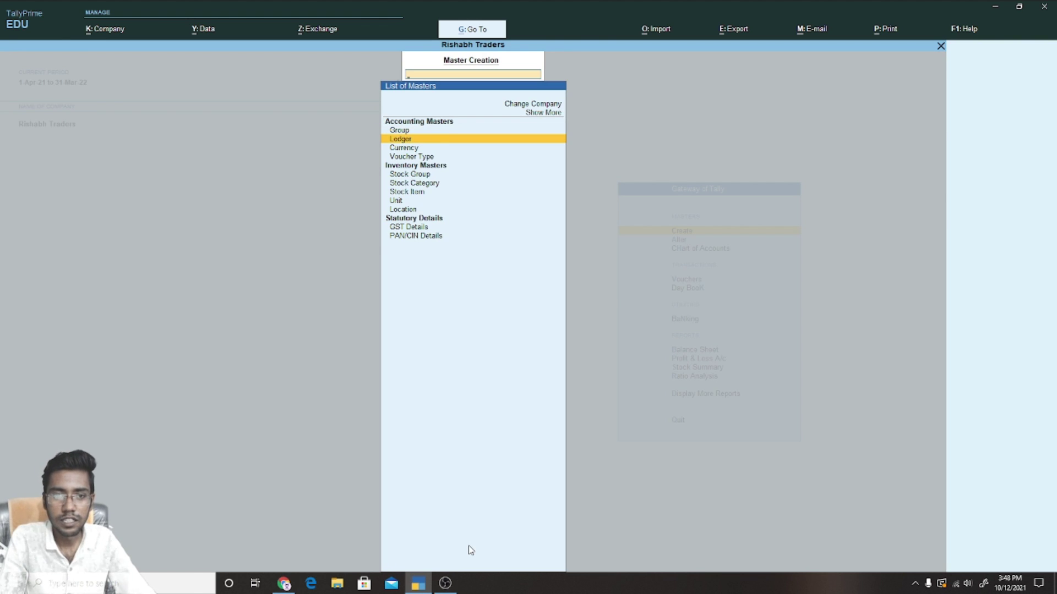
pyautogui.press('Return')
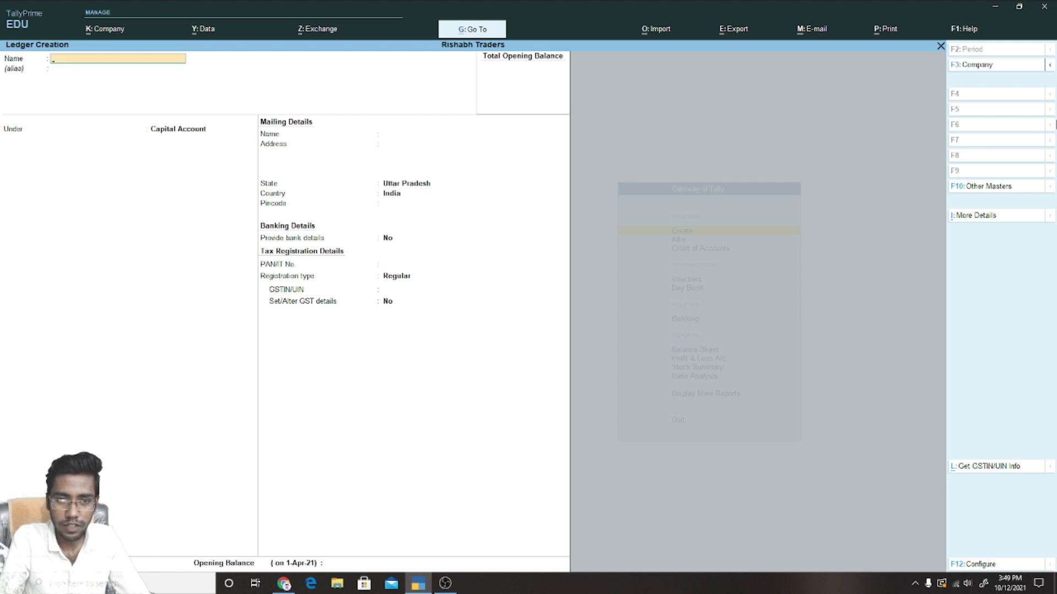
pyautogui.press('Escape')
pyautogui.press('y')
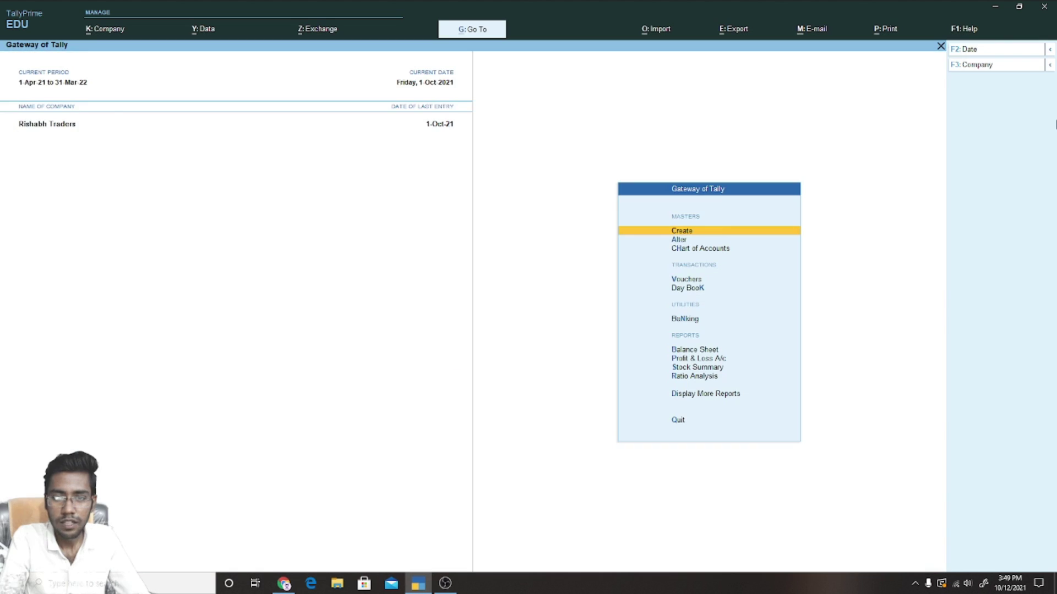
pyautogui.press('Escape')
pyautogui.press('n')
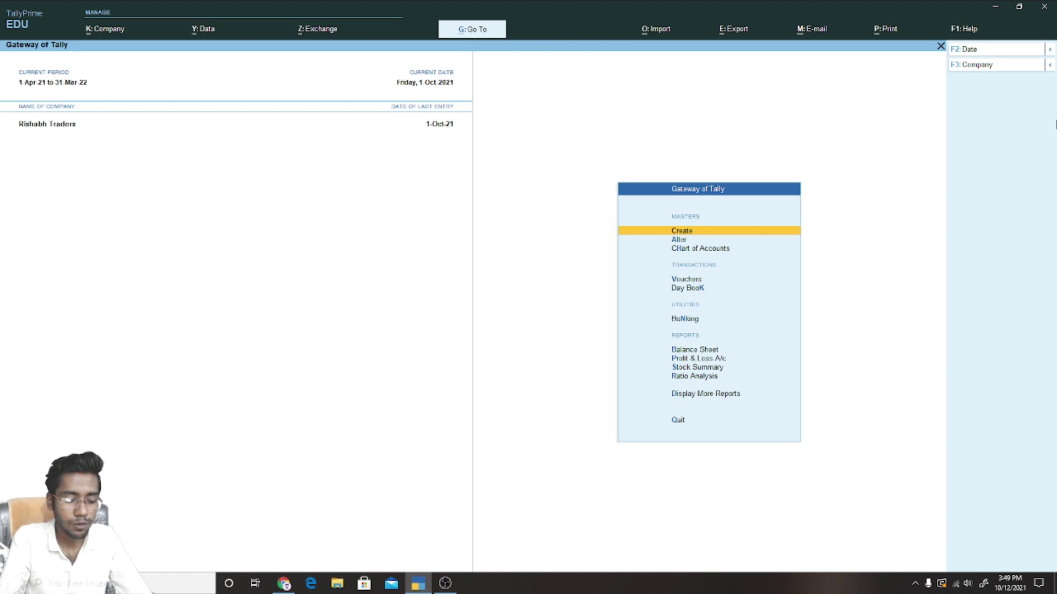
# - Search the ledgers by the name several customers share and open the first matching party's ledger for alteration
pyautogui.press('Down')
pyautogui.press('Return')
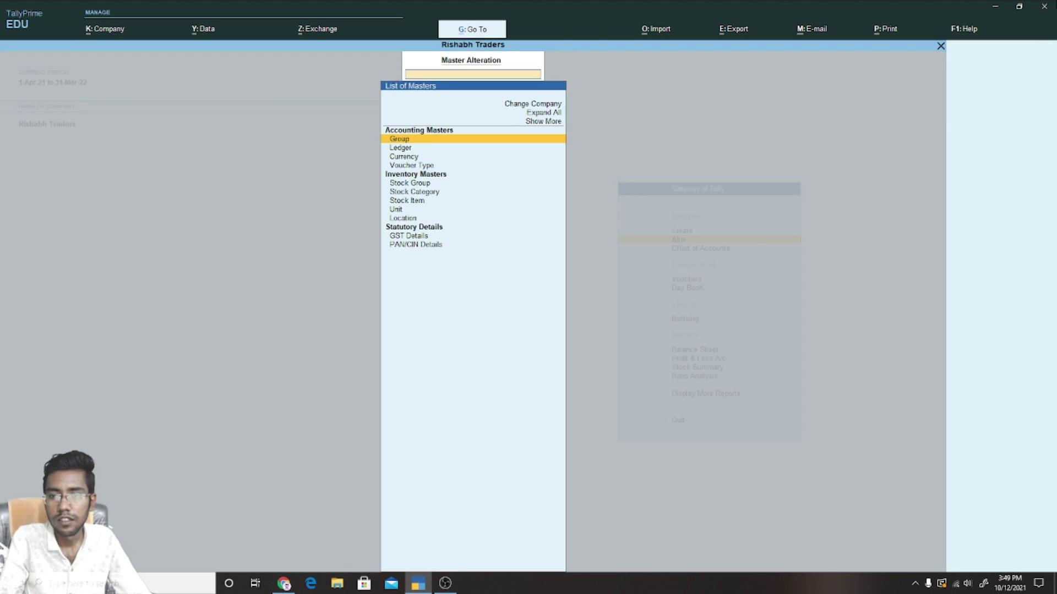
pyautogui.press('Down')
pyautogui.press('Return')
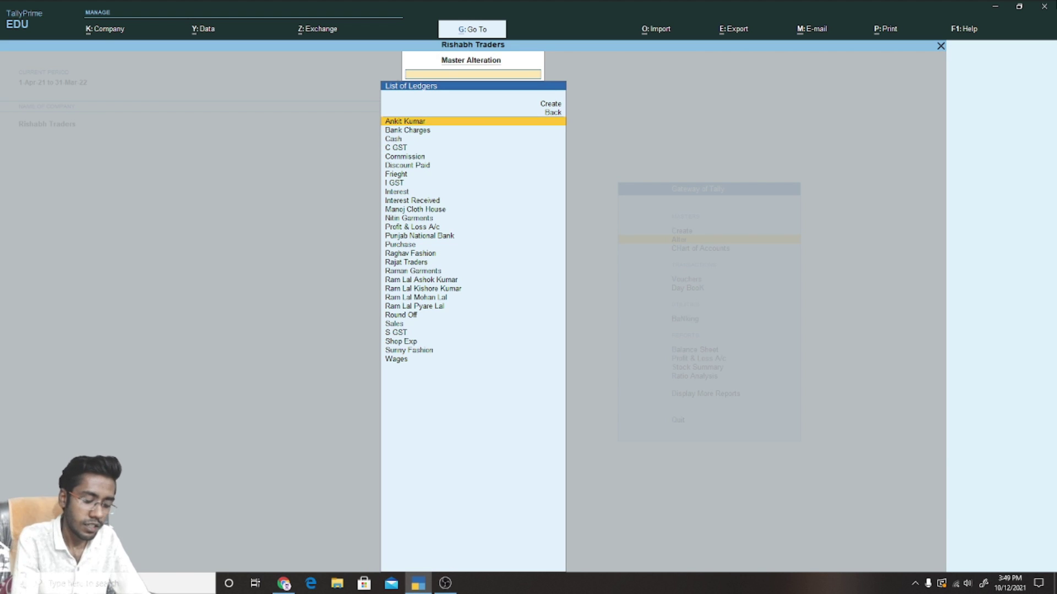
pyautogui.write('Ram')
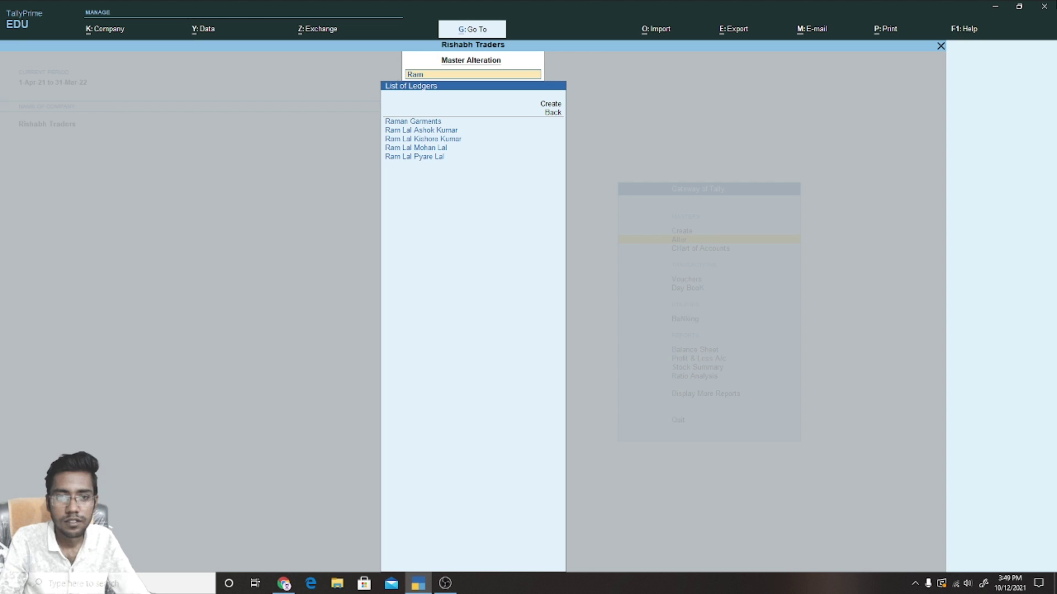
pyautogui.write('lal')
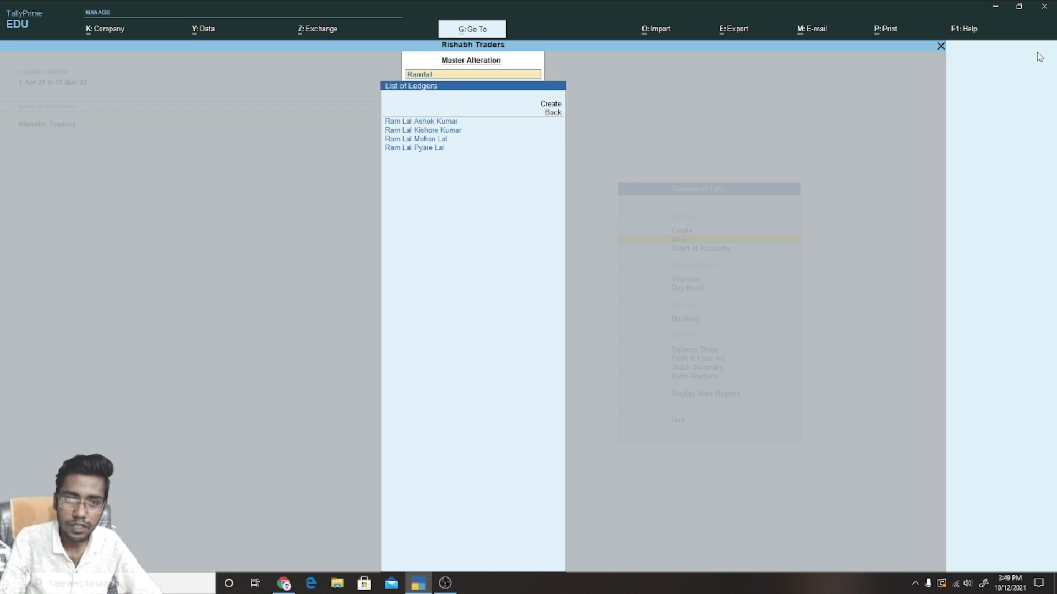
pyautogui.press('Down')
pyautogui.press('Down')
pyautogui.press('Up')
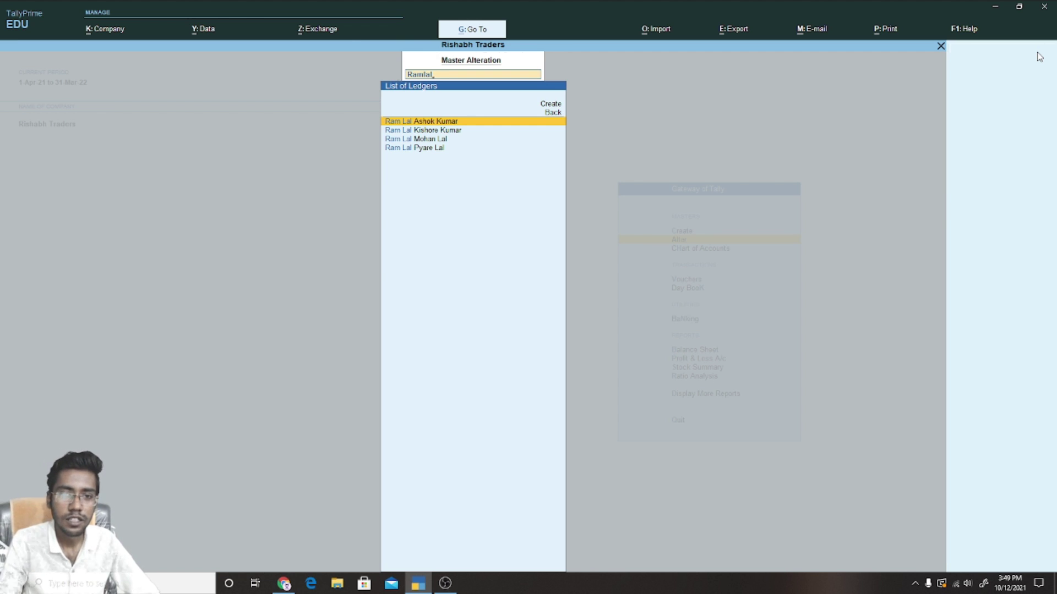
pyautogui.press('Return')
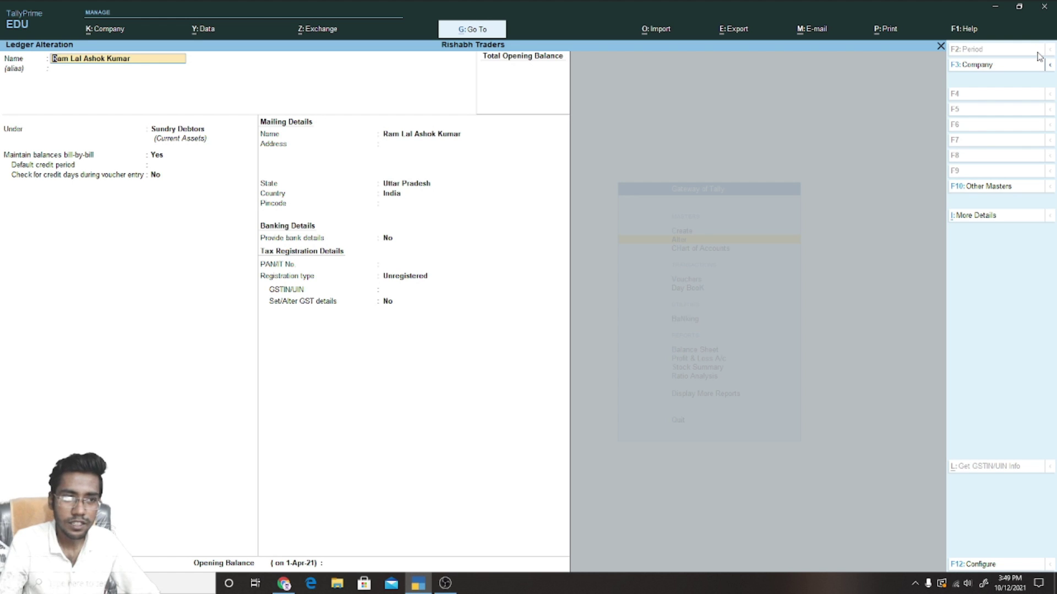
# - Keep Provide aliases for Name set to Yes in the ledger configuration and accept it
pyautogui.press('Return')
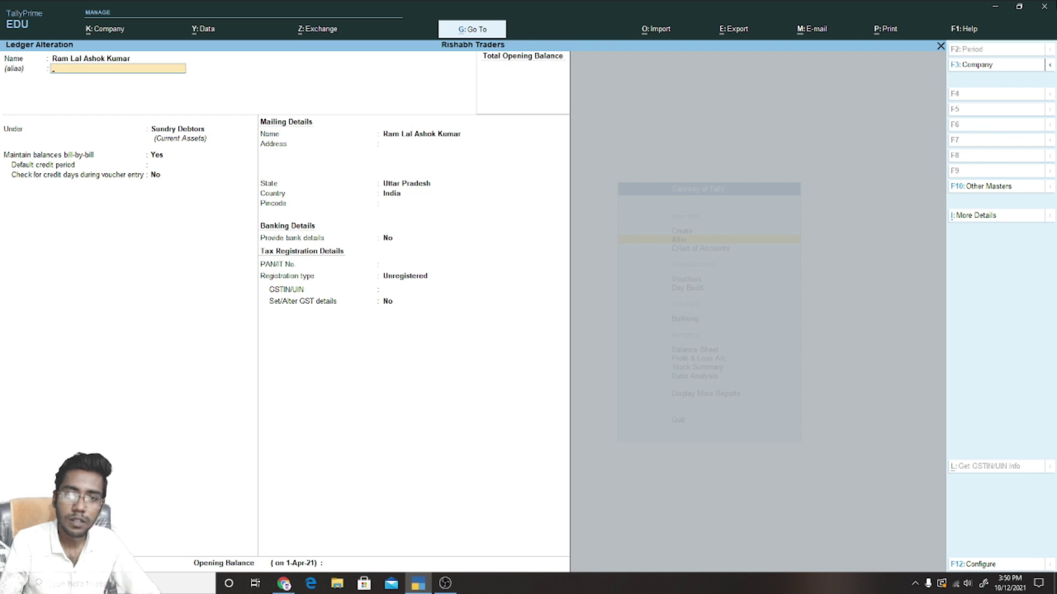
pyautogui.press('BackSpace')
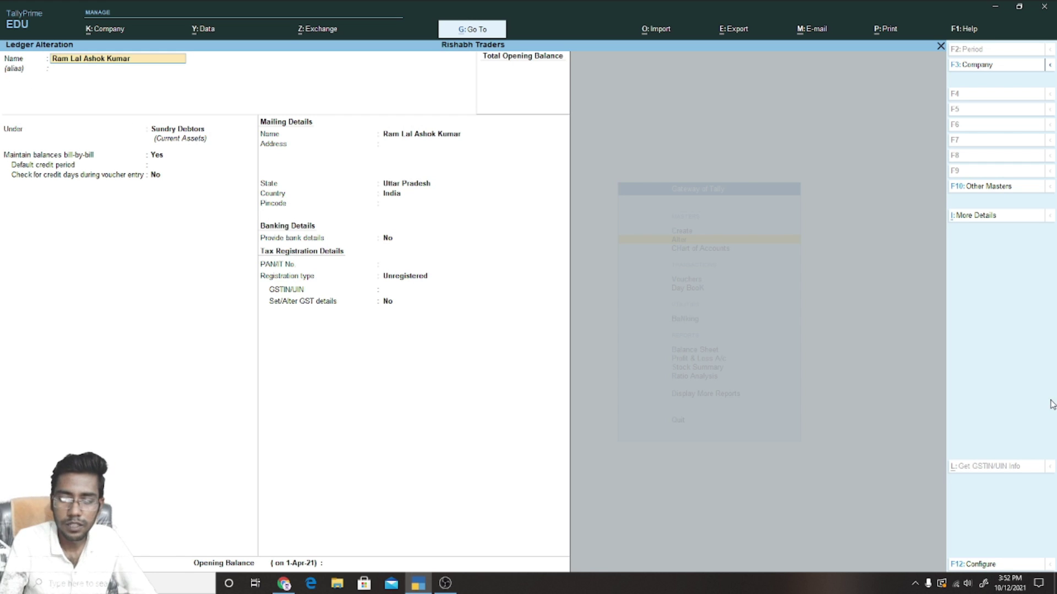
pyautogui.press('F12')
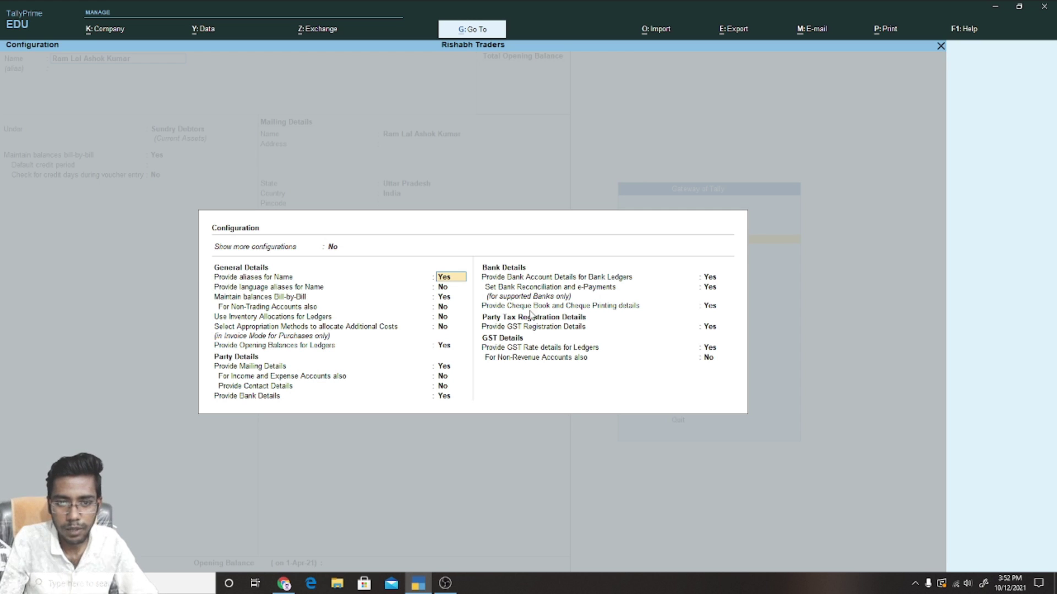
pyautogui.press('Return')
pyautogui.hotkey('ctrl', 'a')
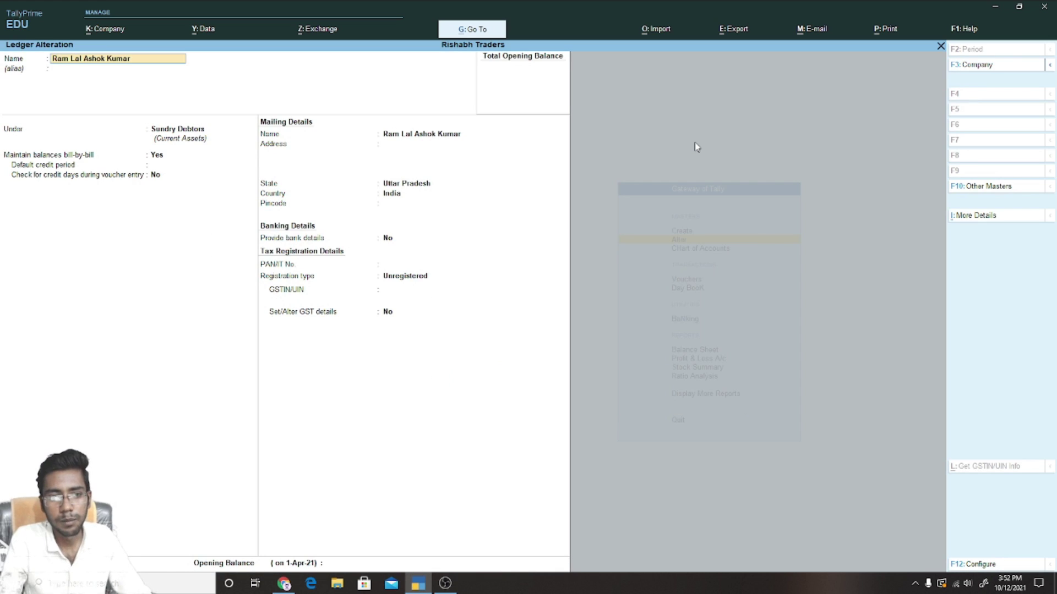
# - Give the party ledger the alias RAL, save it and leave the ledger list
pyautogui.press('Return')
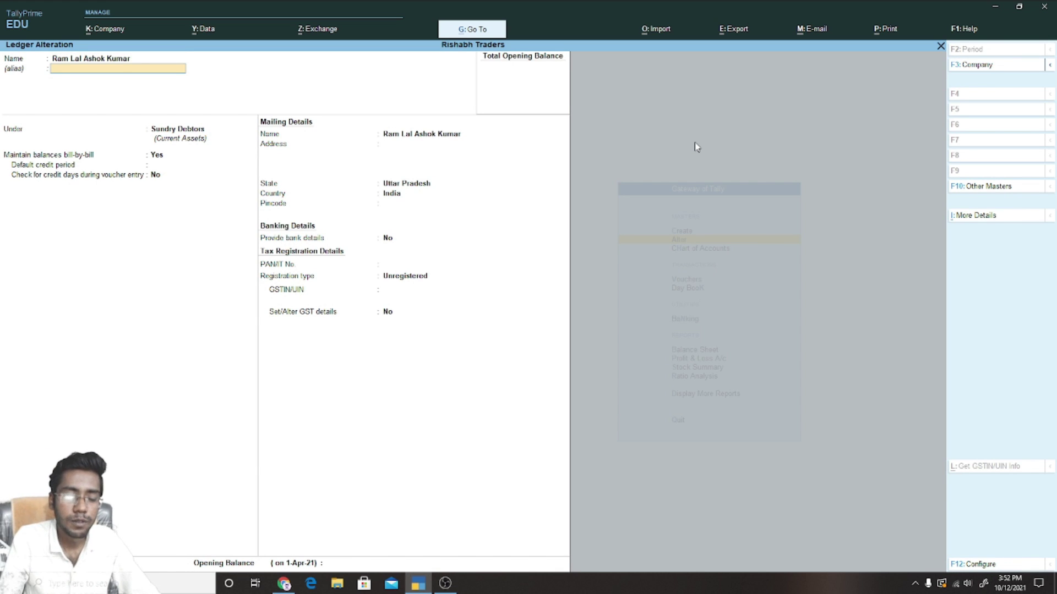
pyautogui.write('RAK')
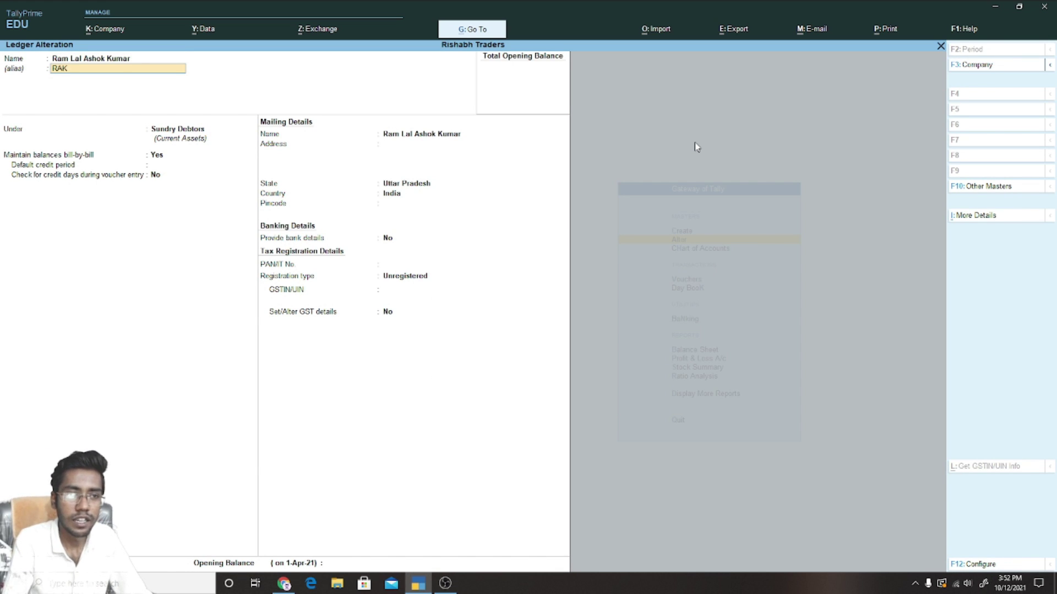
pyautogui.press('BackSpace')
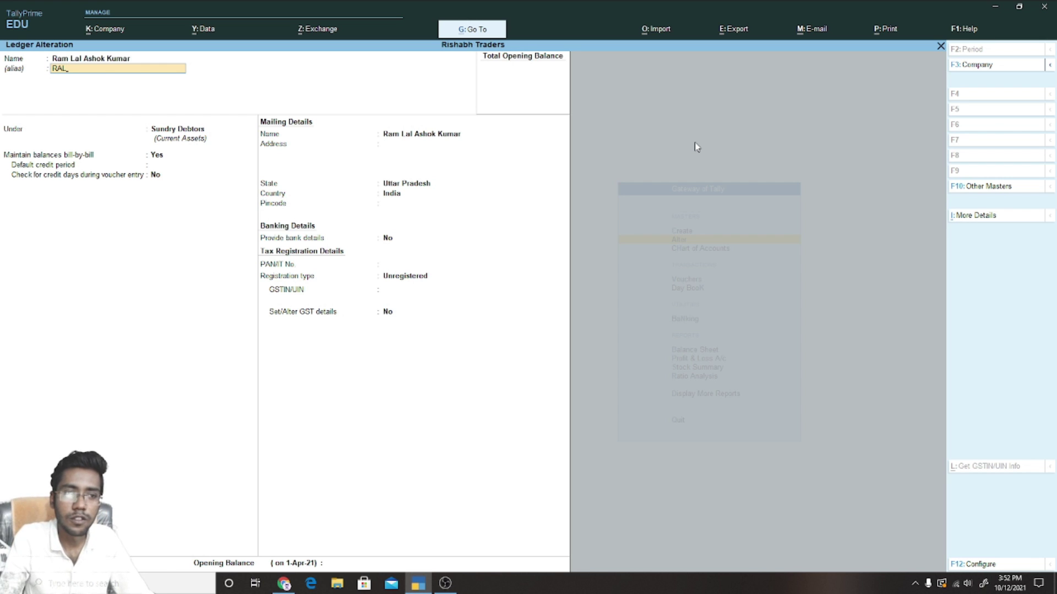
pyautogui.press('Return')
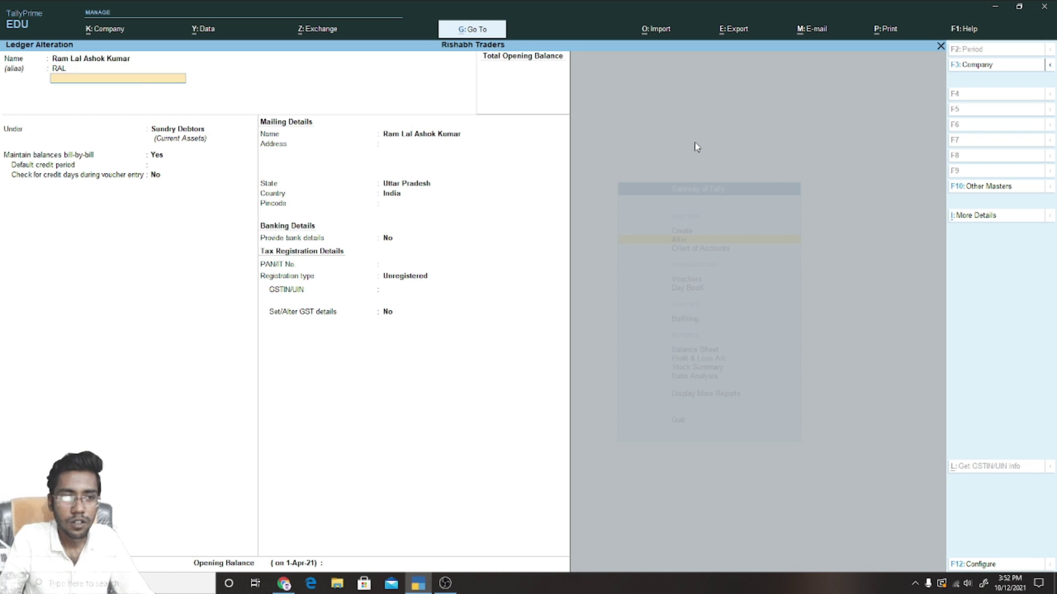
pyautogui.hotkey('ctrl', 'a')
pyautogui.press('Escape')
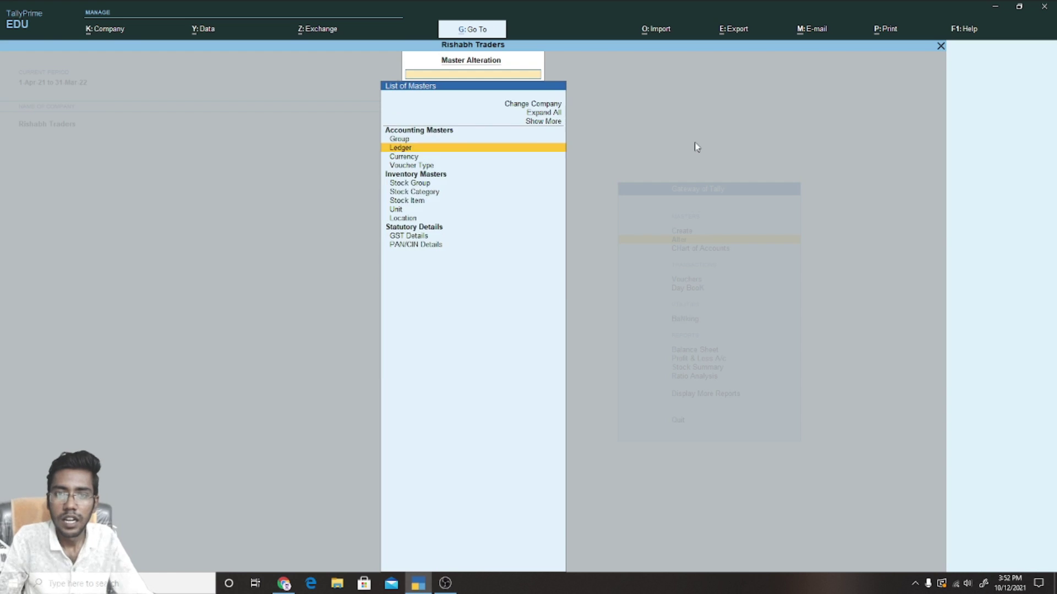
# - Leave master alteration and open a new sales voucher
pyautogui.press('Escape')
pyautogui.press('Up')
pyautogui.press('v')
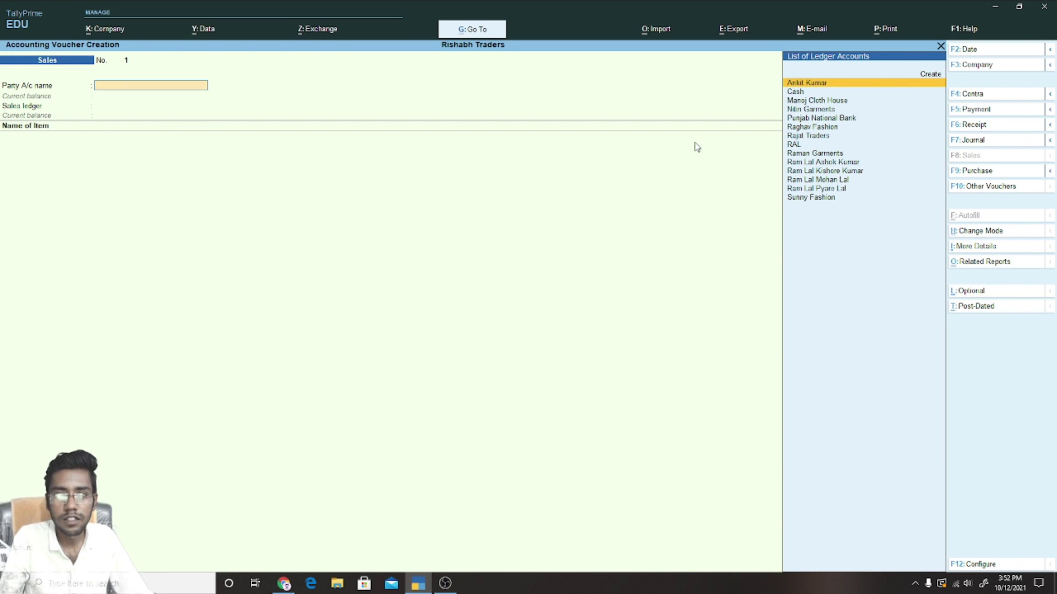
# - Try to find the party account by its full ledger name and clear the entry
pyautogui.write('RAMLALA')
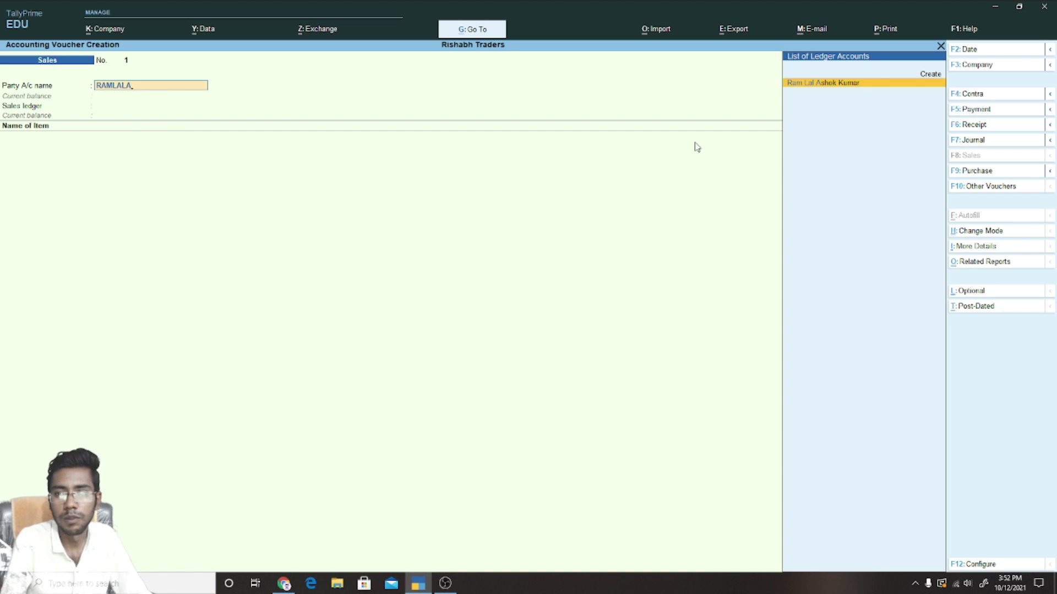
pyautogui.press('BackSpace')
pyautogui.press('BackSpace')
pyautogui.press('BackSpace')
pyautogui.press('BackSpace')
pyautogui.press('BackSpace')
pyautogui.press('BackSpace')
pyautogui.press('BackSpace')
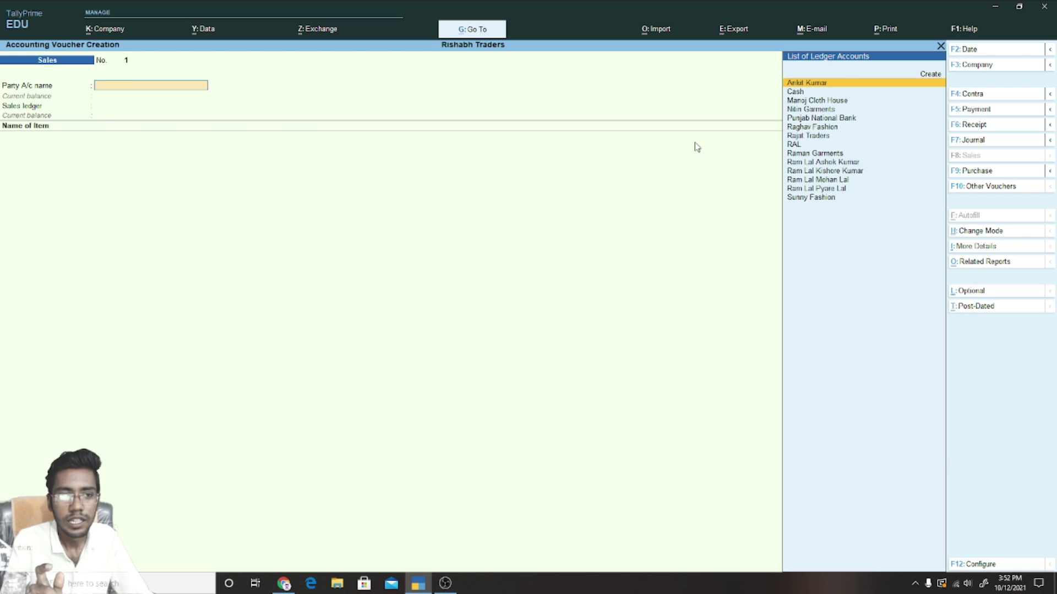
# - Select the party account by its alias RAL and accept the dispatch and party details without adding entries
pyautogui.write('RAL')
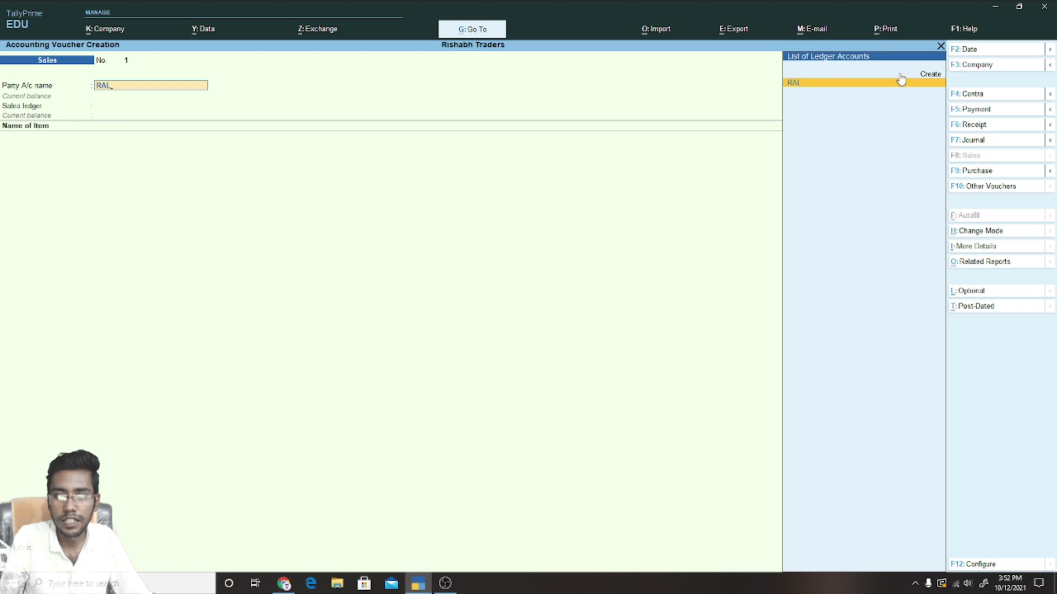
pyautogui.press('Return')
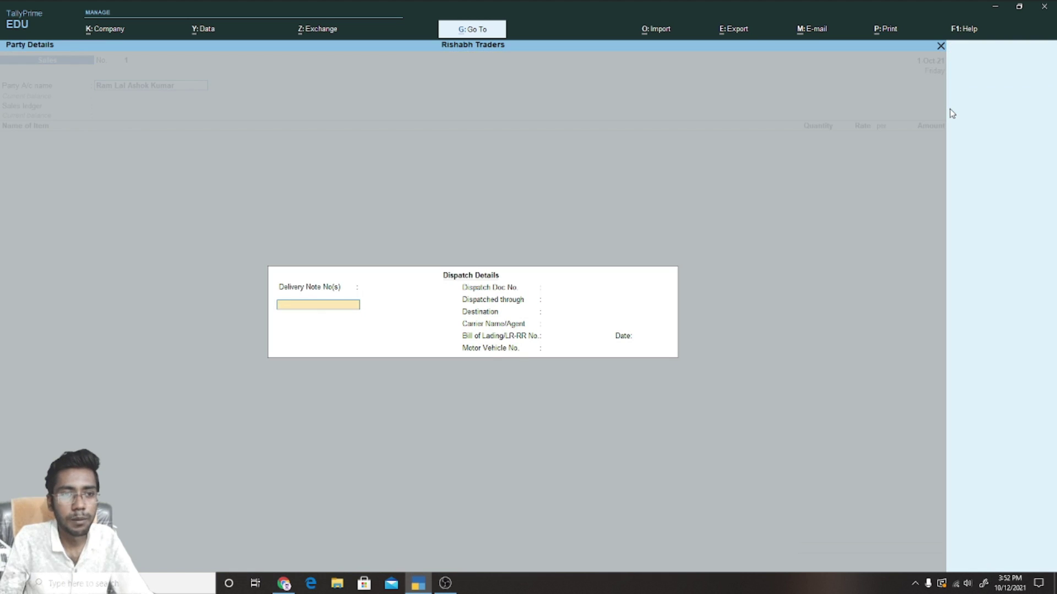
pyautogui.press('Escape')
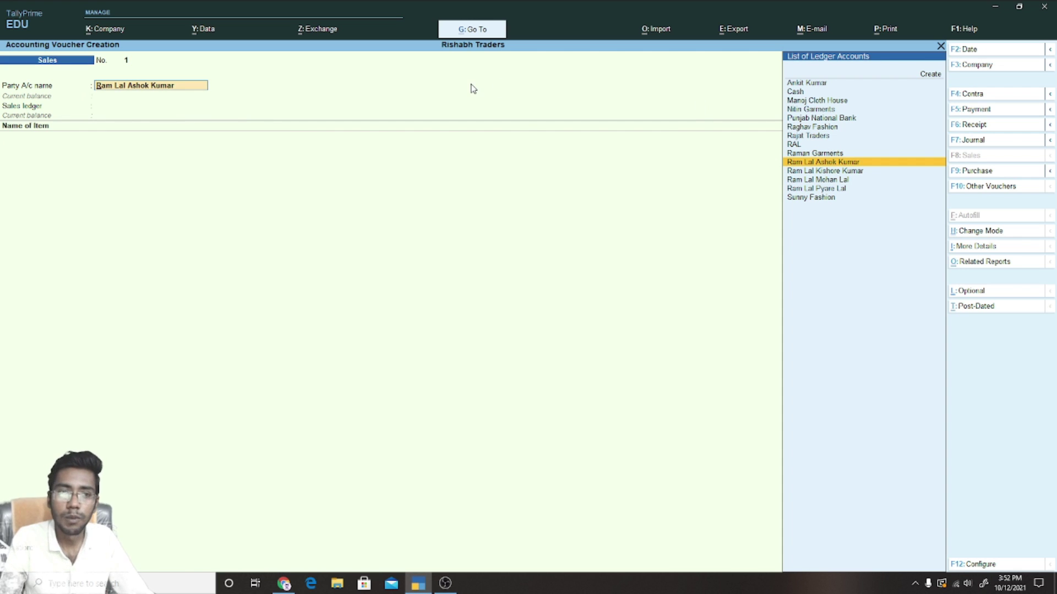
pyautogui.press('Return')
pyautogui.press('Return')
pyautogui.press('Return')
pyautogui.press('Return')
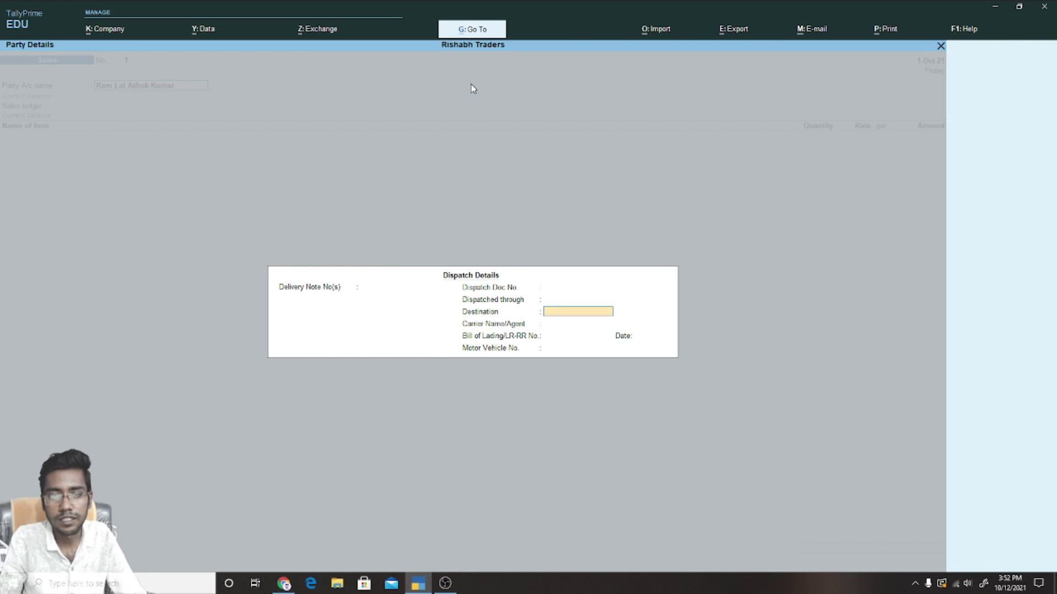
pyautogui.press('Return')
pyautogui.press('Return')
pyautogui.press('Return')
pyautogui.press('Return')
pyautogui.press('Return')
pyautogui.press('Return')
pyautogui.press('Return')
pyautogui.press('Return')
pyautogui.press('Return')
pyautogui.press('Return')
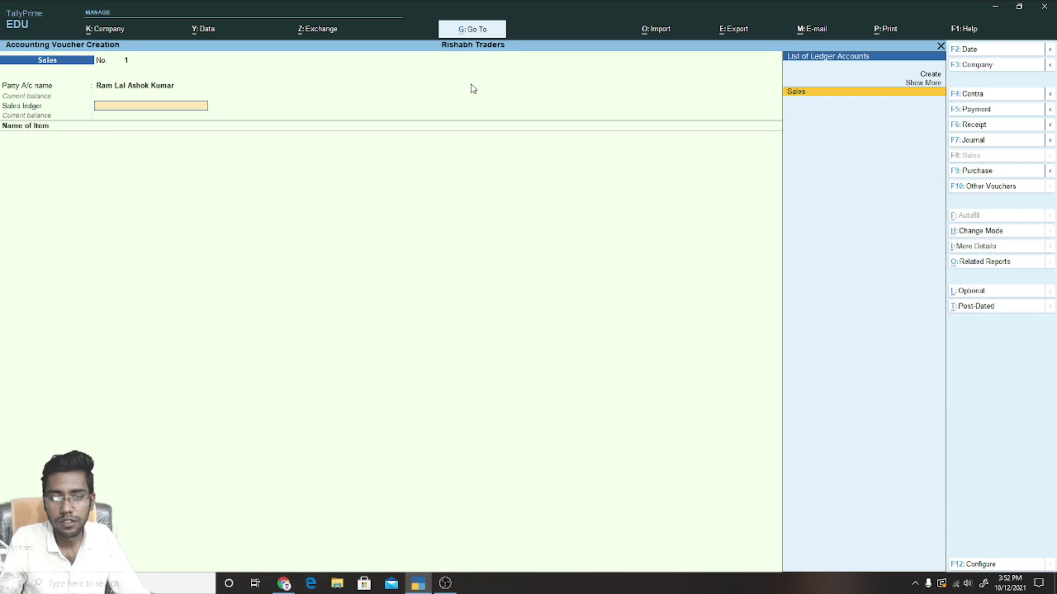
# - Choose the Sales ledger and add the item Shirt with quantity 52 pcs at a rate of 350
pyautogui.press('Return')
pyautogui.write('s')
pyautogui.press('Return')
pyautogui.write('52')
pyautogui.press('Return')
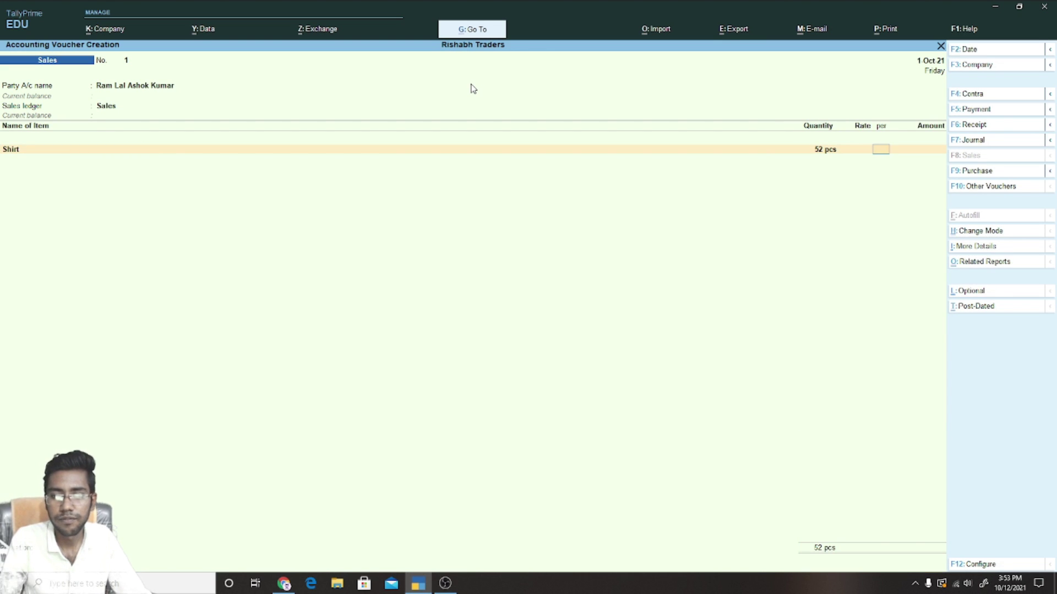
pyautogui.write('350')
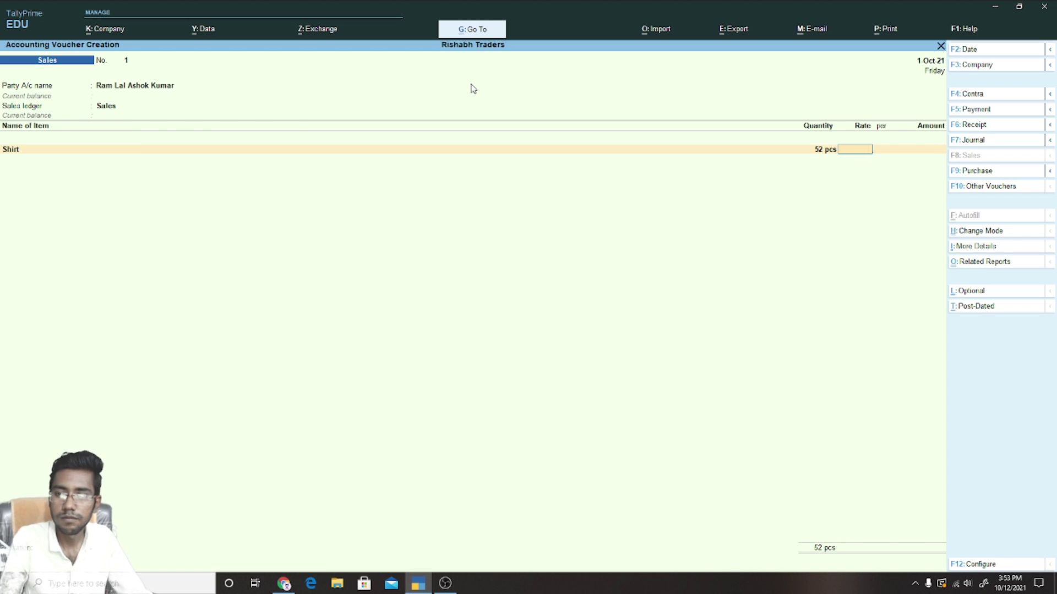
pyautogui.press('Return')
pyautogui.press('Return')
pyautogui.press('Return')
pyautogui.press('Return')
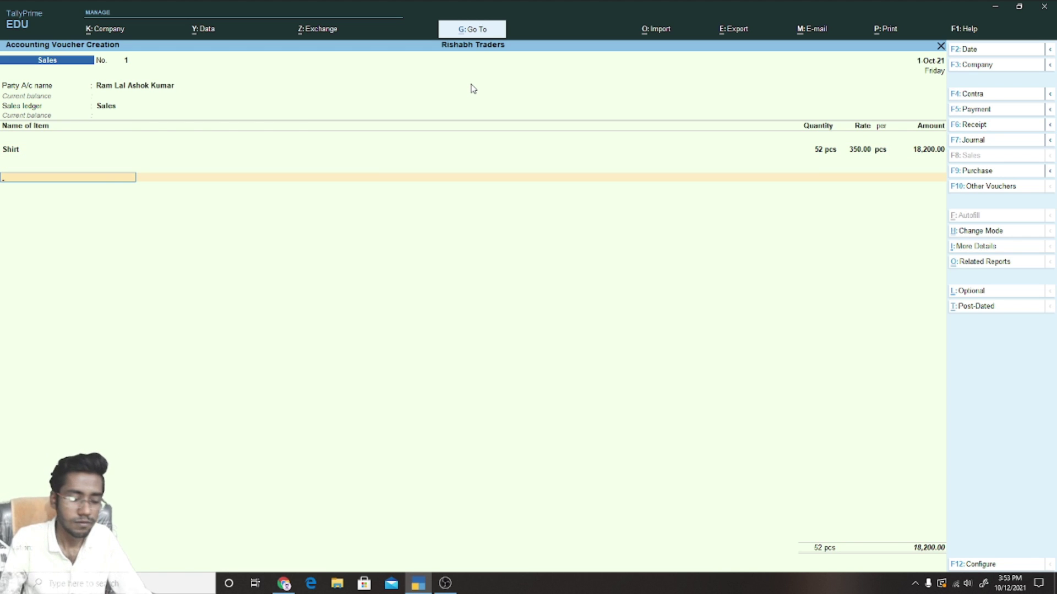
# - Add the C GST and S GST tax ledgers below the Shirt item
pyautogui.write('c gst')
pyautogui.press('Return')
pyautogui.press('Return')
pyautogui.write('s gst')
pyautogui.press('Return')
pyautogui.press('Return')
pyautogui.press('Return')
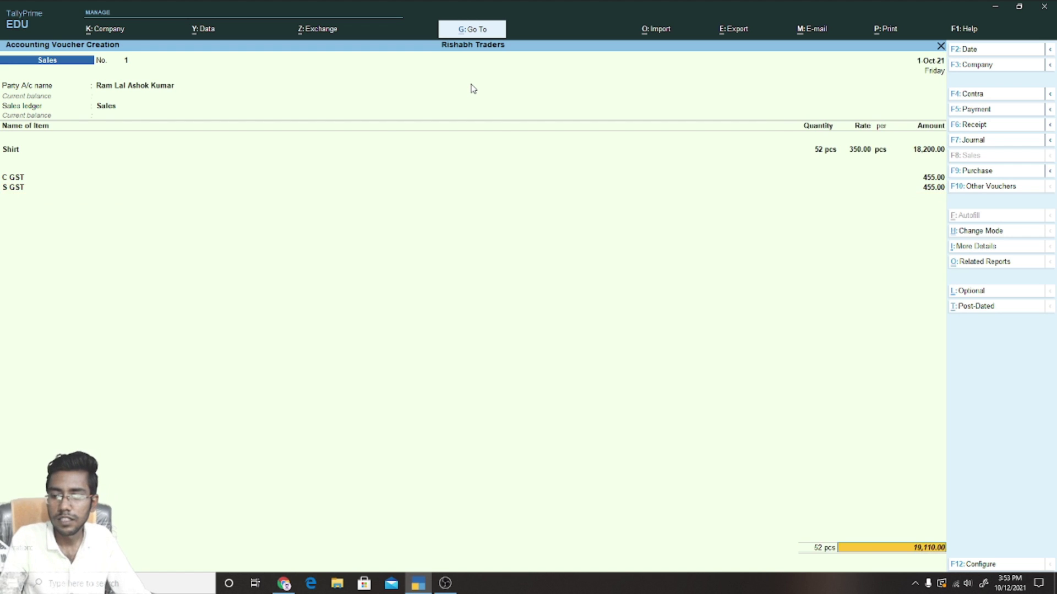
# - Accept the remaining voucher details and save the sales voucher
pyautogui.press('Return')
pyautogui.press('Return')
pyautogui.press('Return')
pyautogui.press('Return')
pyautogui.press('Return')
pyautogui.press('Return')
pyautogui.press('Return')
pyautogui.press('Return')
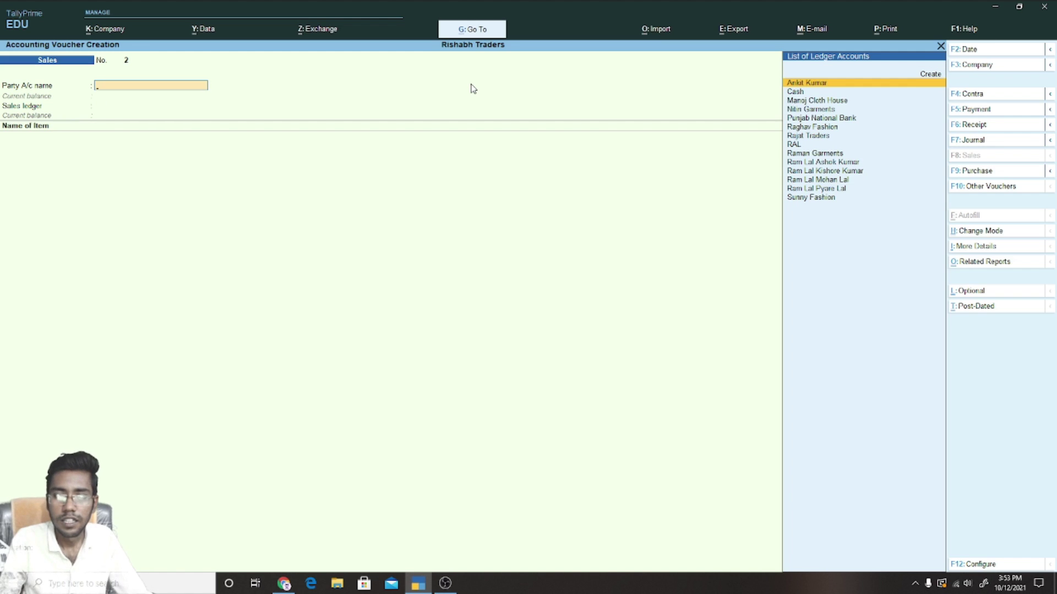
# - Leave the empty sales voucher and open the third ledger matching RAM for alteration
pyautogui.press('Escape')
pyautogui.press('Return')
pyautogui.press('Escape')
pyautogui.press('Escape')
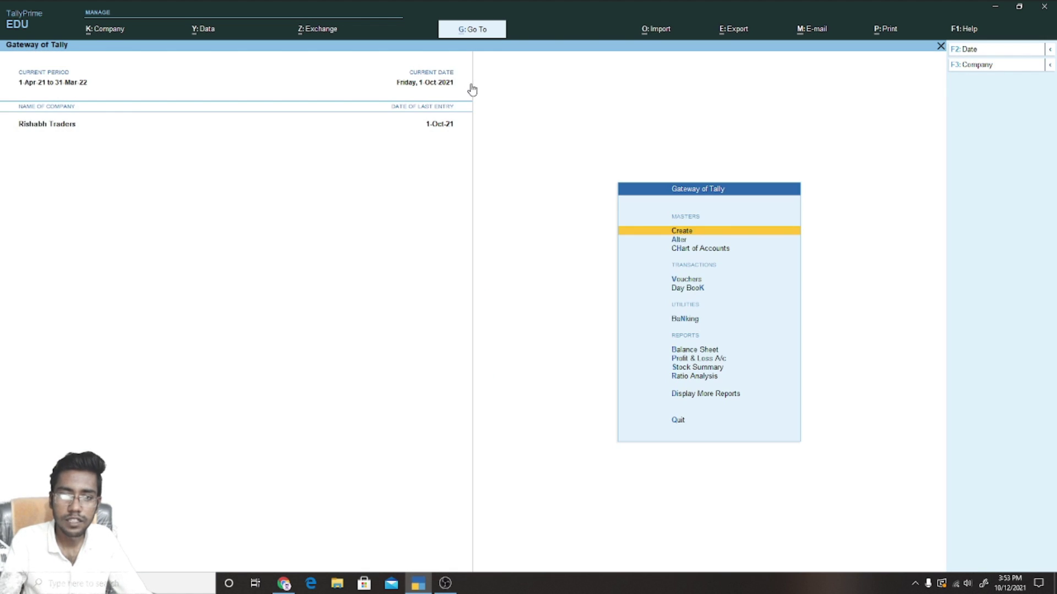
pyautogui.press('Down')
pyautogui.press('Return')
pyautogui.press('Down')
pyautogui.press('Return')
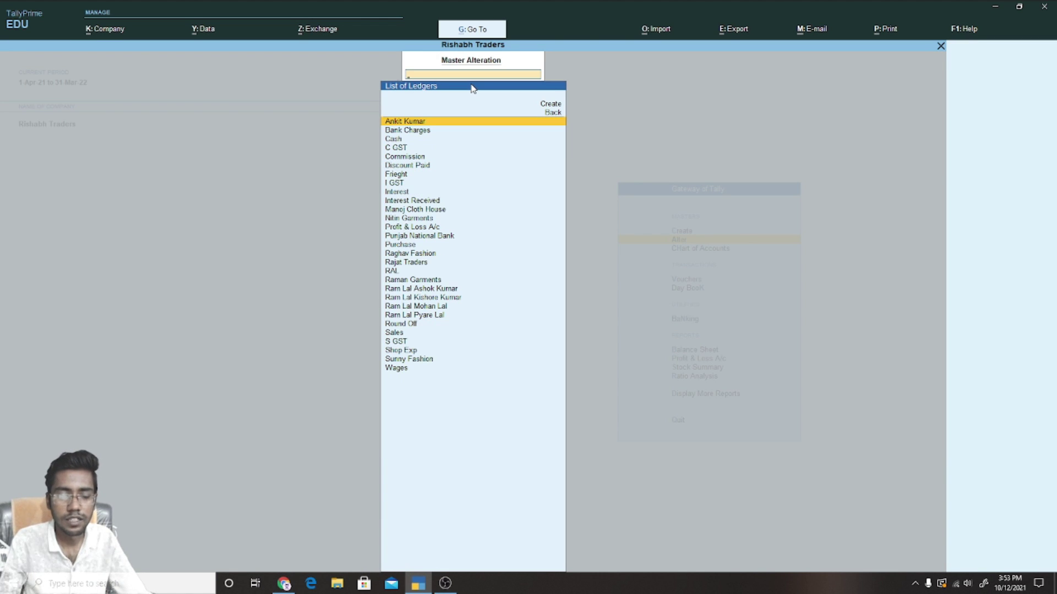
pyautogui.write('RAM')
pyautogui.press('Down')
pyautogui.press('Down')
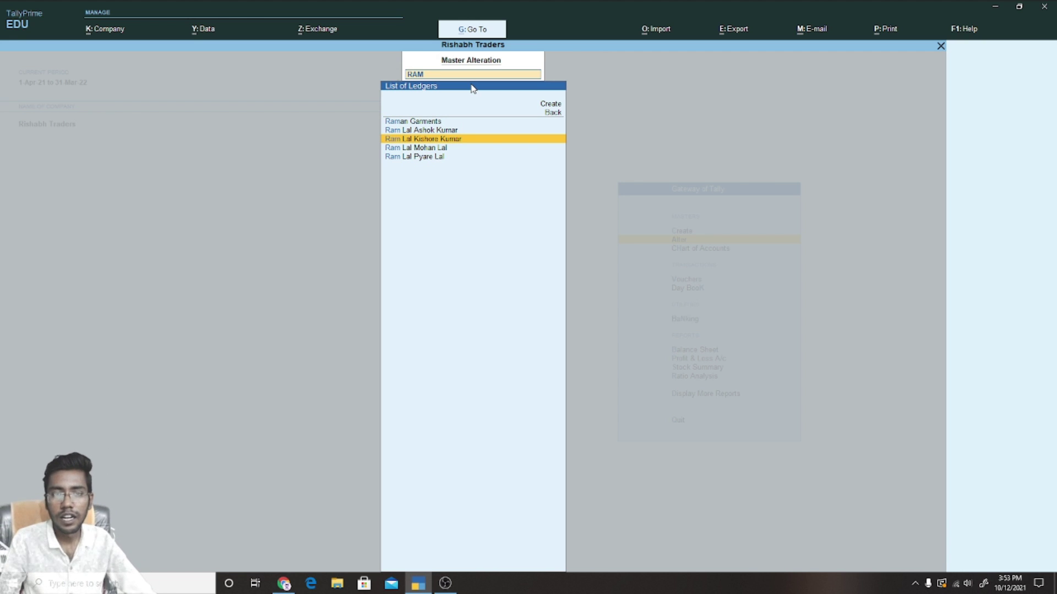
pyautogui.press('Return')
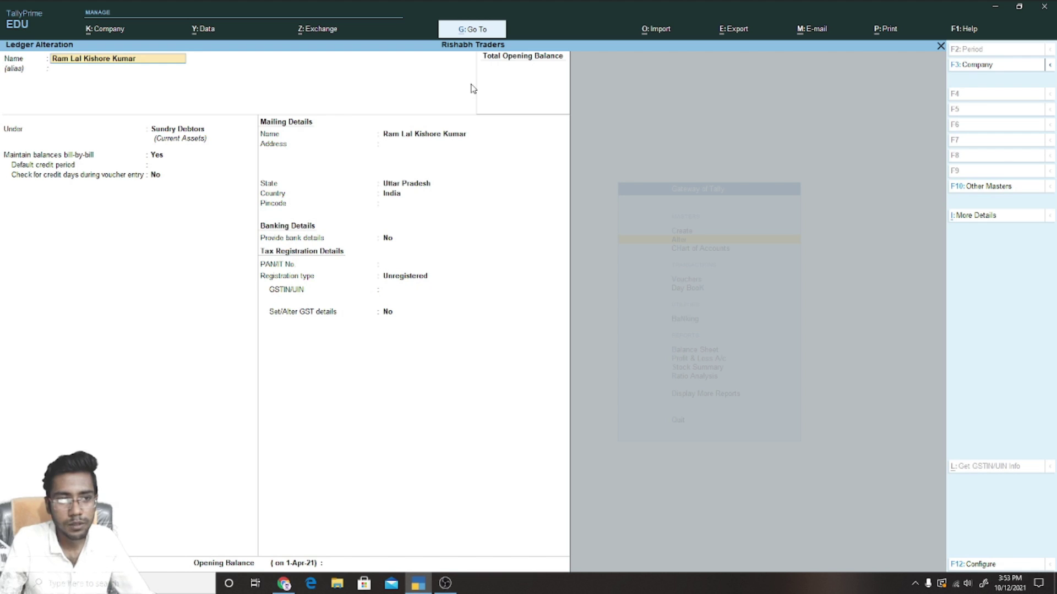
# - Set the customer ledger's alias to RLK, save the ledger and return to the Gateway of Tally
pyautogui.write('RLK')
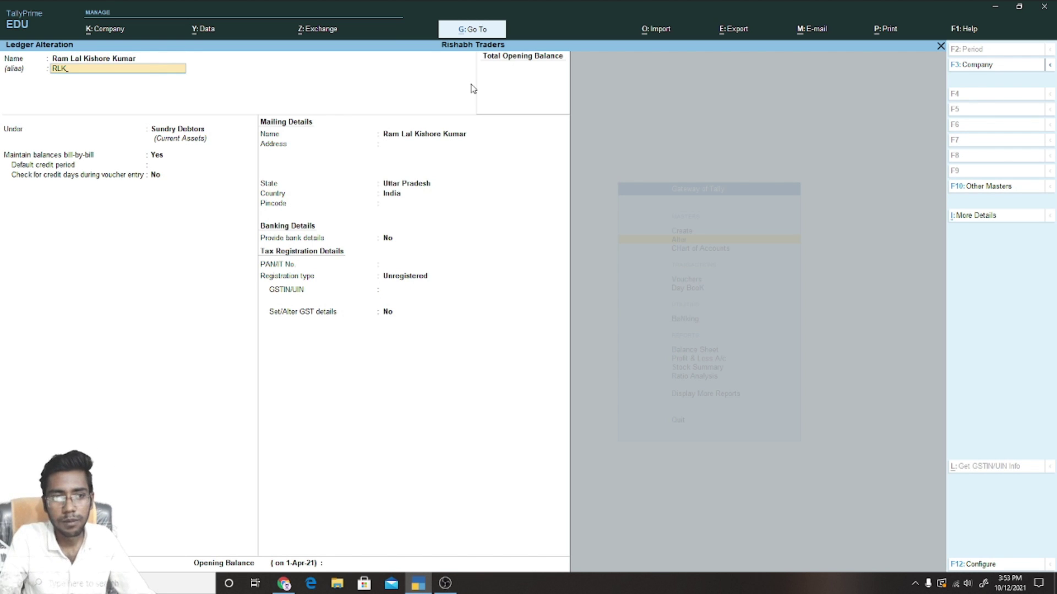
pyautogui.press('Return')
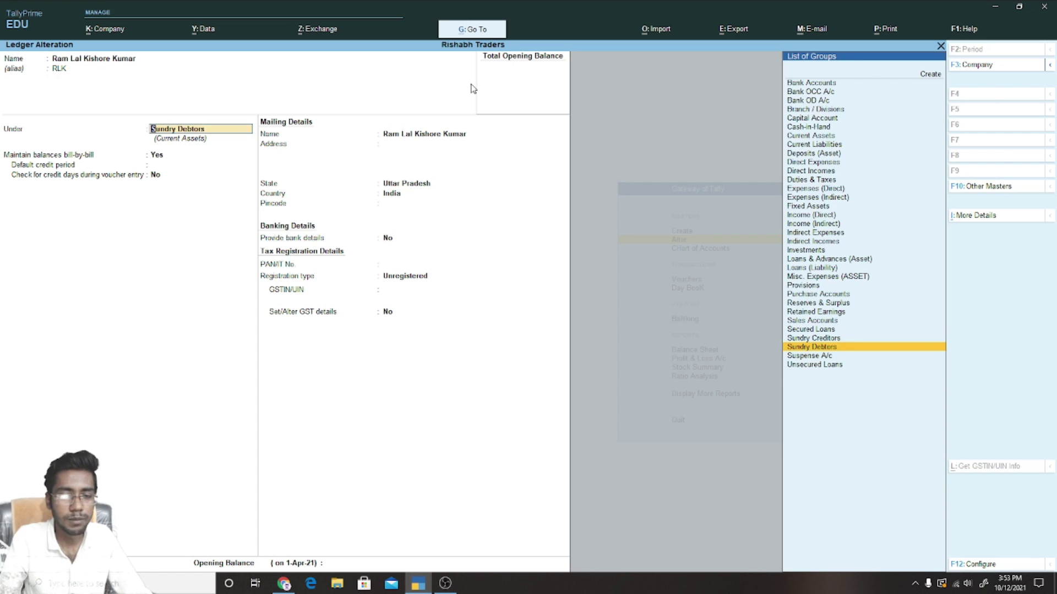
pyautogui.hotkey('ctrl', 'a')
pyautogui.press('Escape')
pyautogui.press('Escape')
pyautogui.press('Escape')
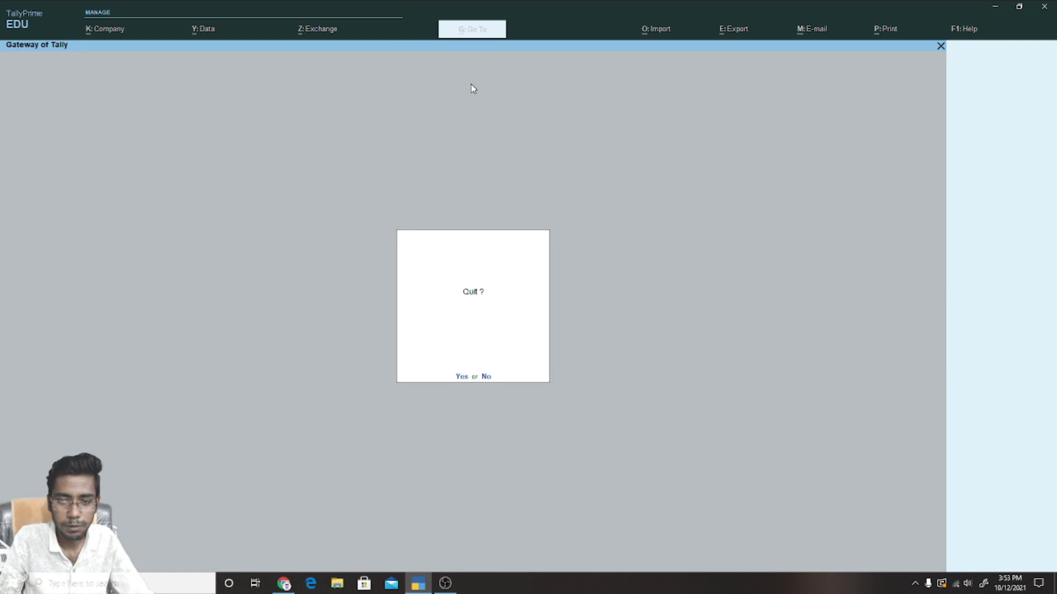
pyautogui.press('Escape')
# - Try selecting the party by its alias RLK in a new sales voucher and discard the voucher
pyautogui.press('v')
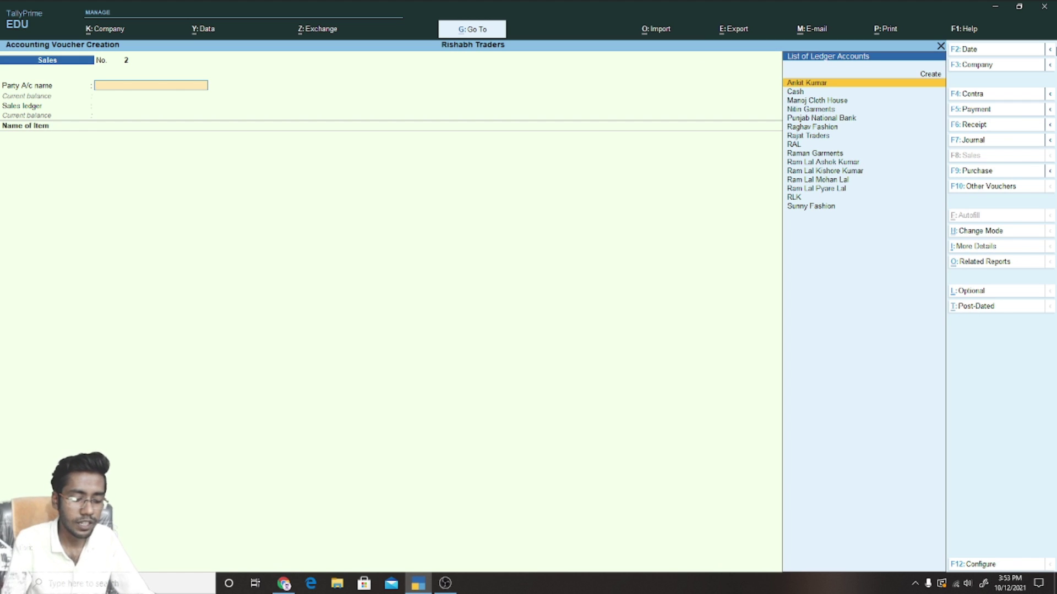
pyautogui.write('RLK')
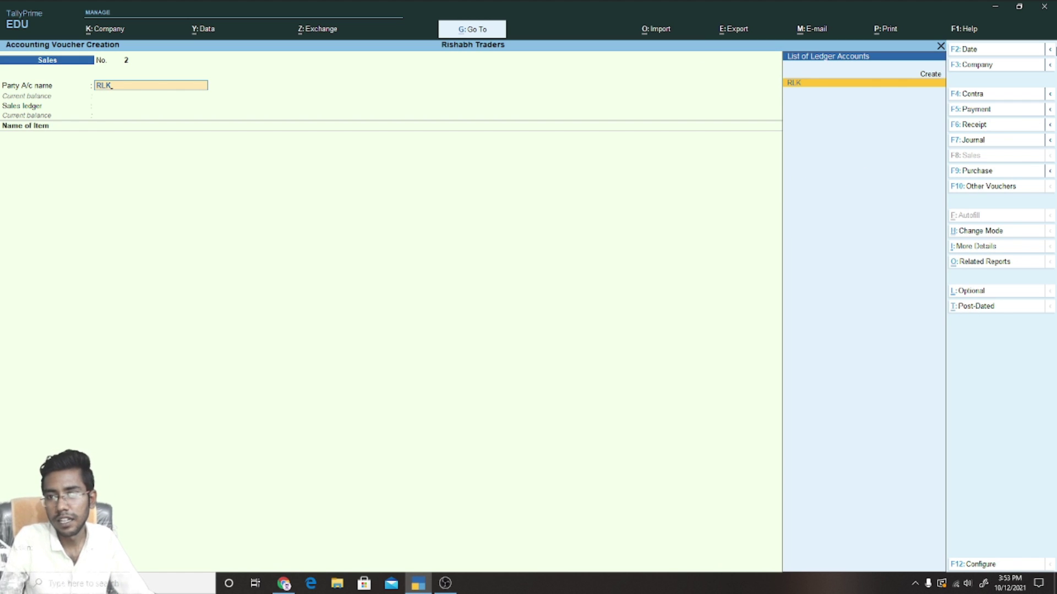
pyautogui.press('Return')
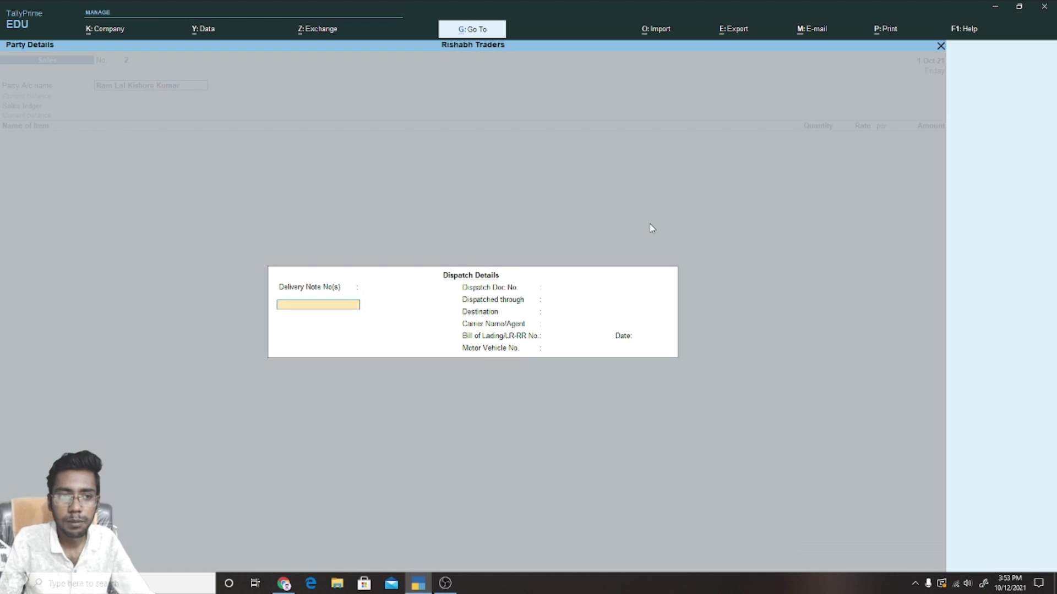
pyautogui.press('Escape')
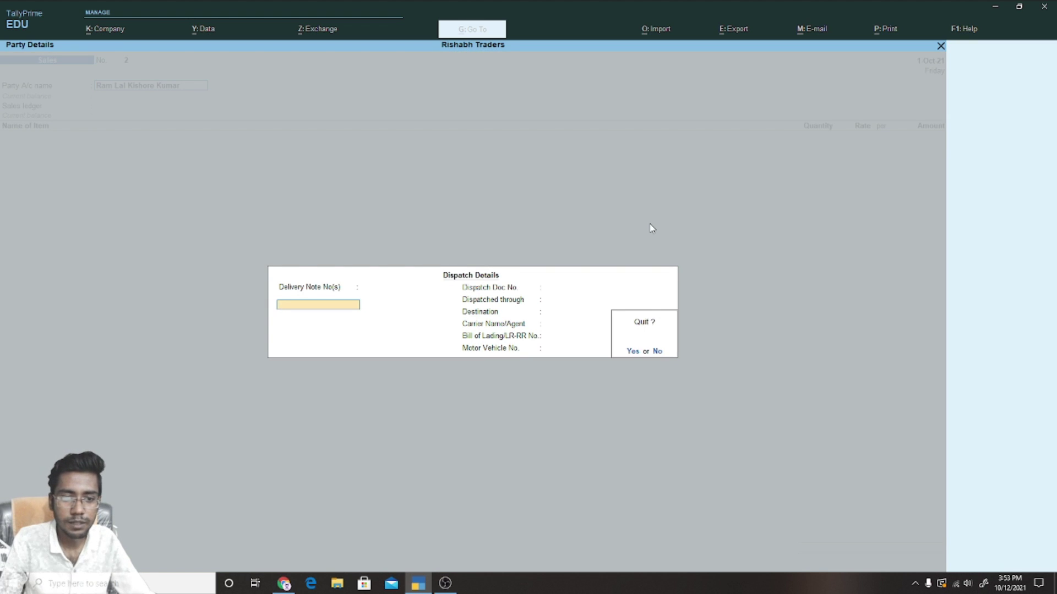
pyautogui.press('y')
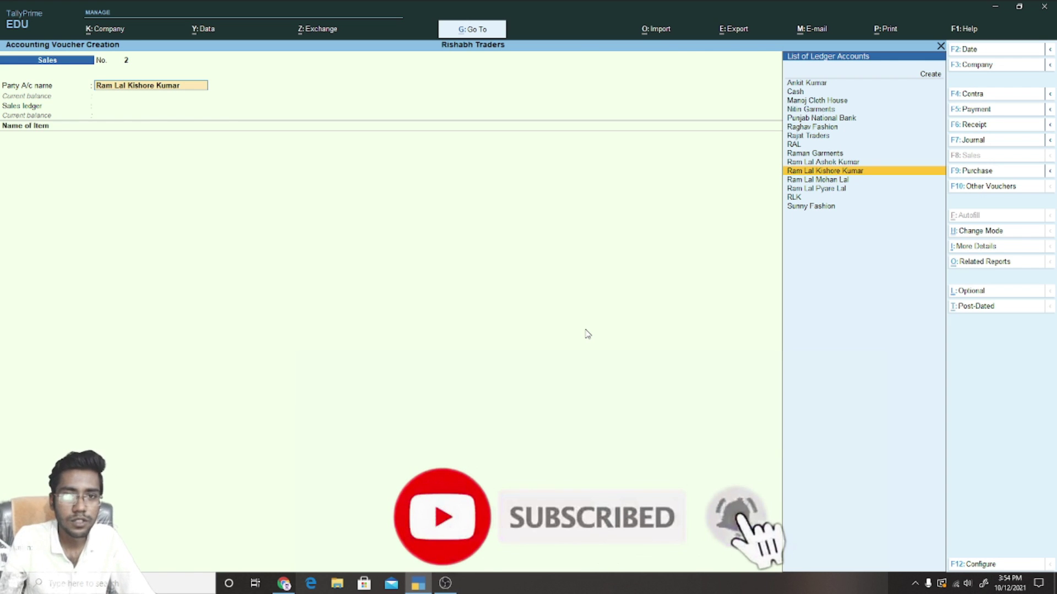
pyautogui.press('Escape')
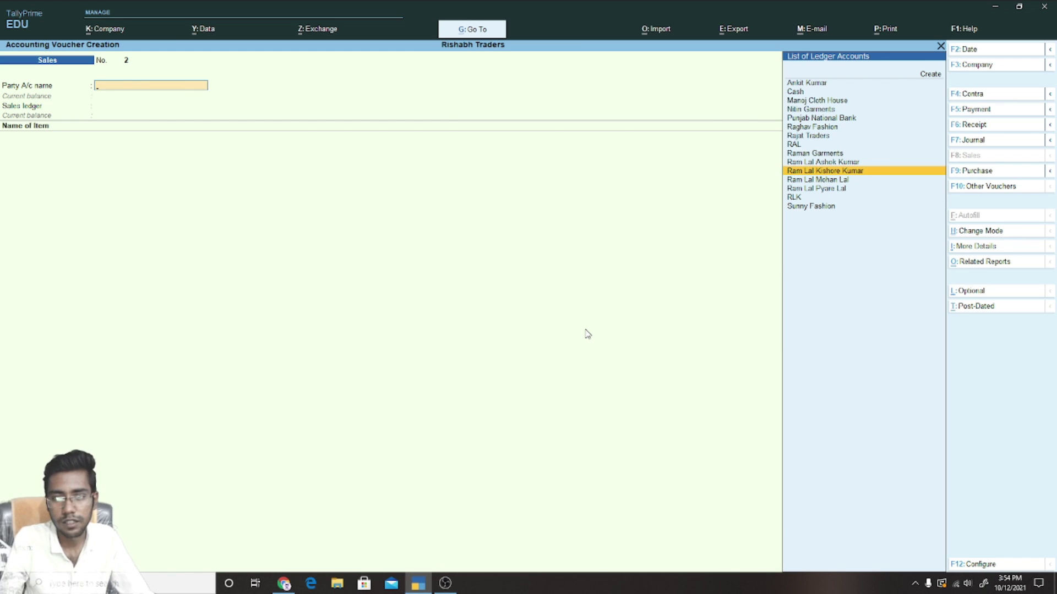
pyautogui.press('Escape')
pyautogui.press('y')
pyautogui.press('Escape')
pyautogui.press('n')
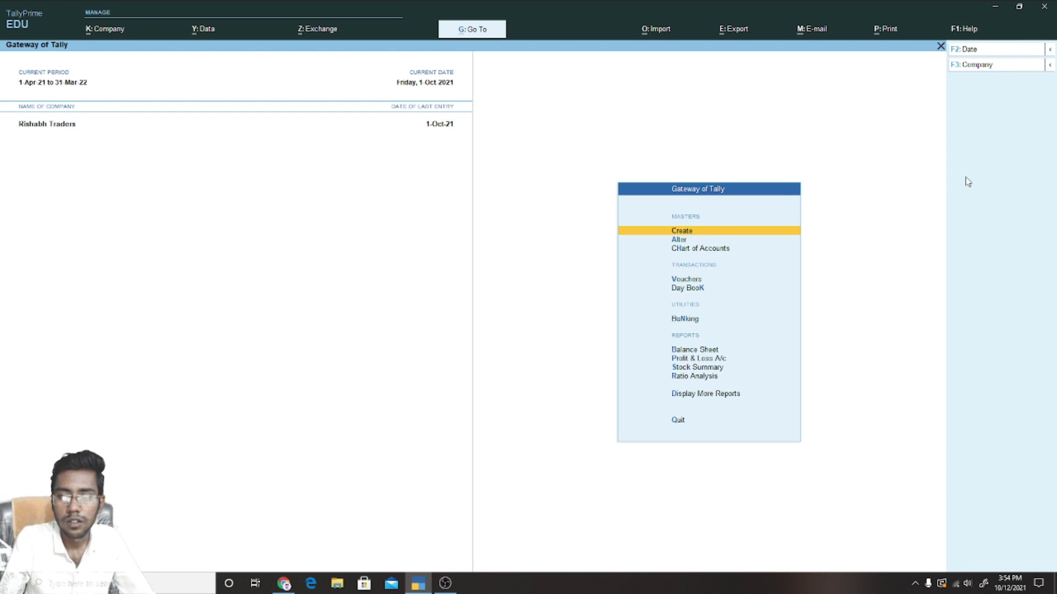
# - Open the list of stock items for alteration
pyautogui.press('Down')
pyautogui.press('Return')
pyautogui.press('Down')
pyautogui.press('Down')
pyautogui.press('Down')
pyautogui.press('Down')
pyautogui.press('Down')
pyautogui.press('Down')
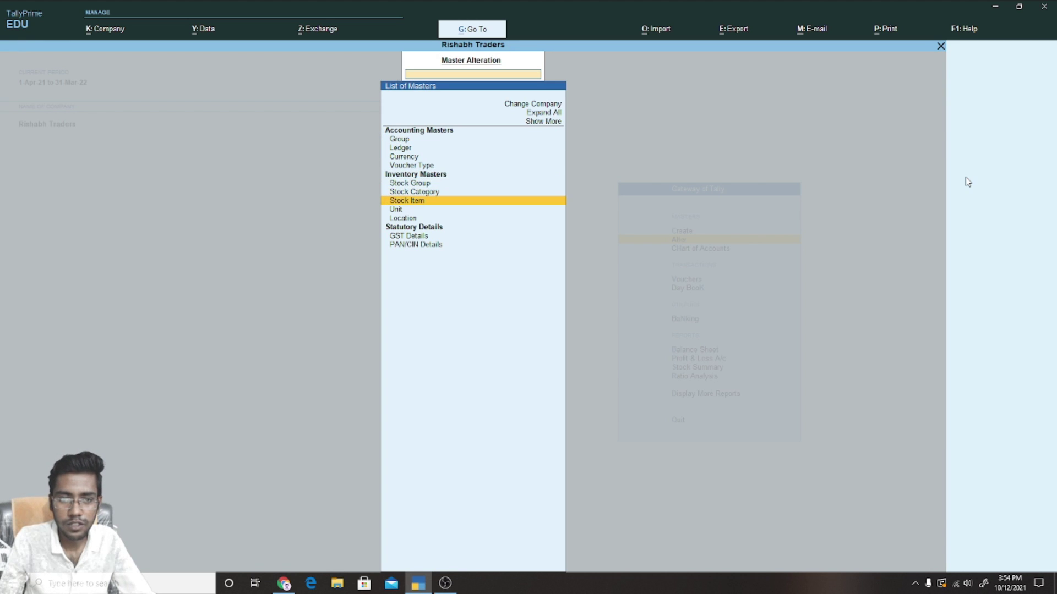
pyautogui.press('Return')
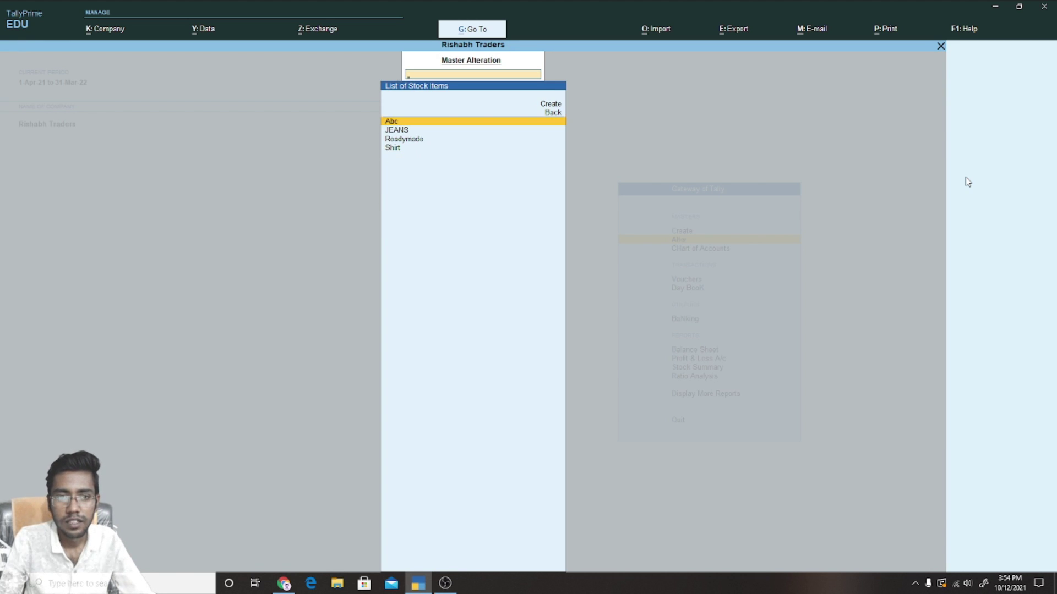
# - Set the alias of the stock item JEANS to 1 and save the item
pyautogui.press('Down')
pyautogui.press('Down')
pyautogui.press('Up')
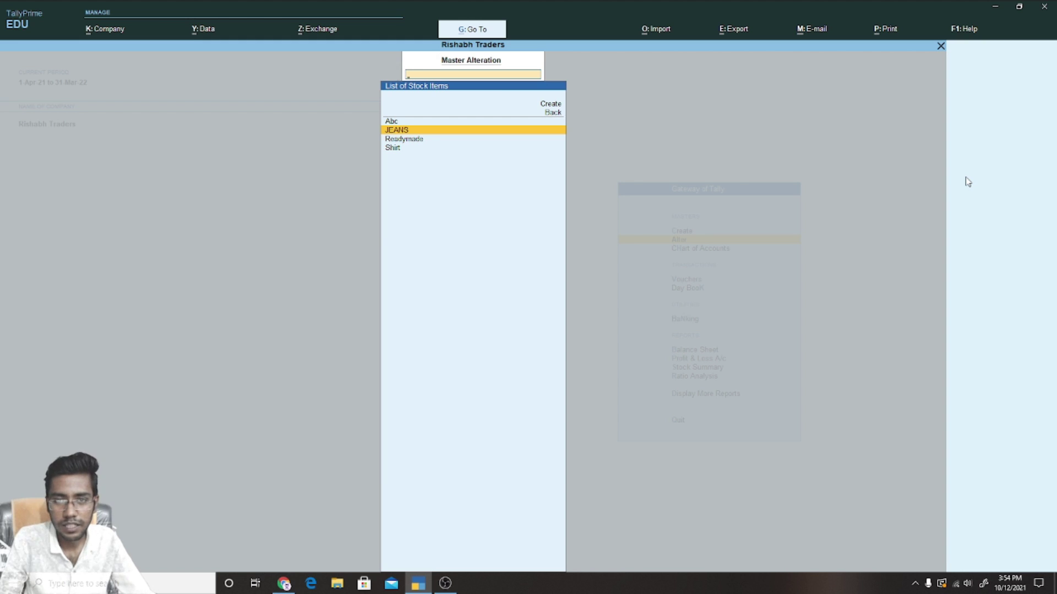
pyautogui.press('Return')
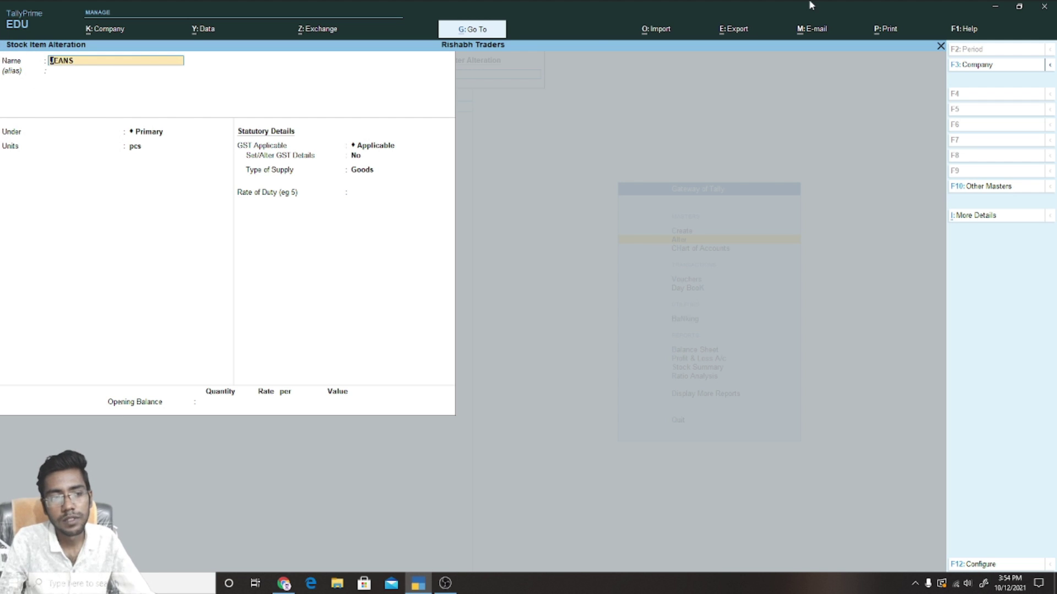
pyautogui.press('Return')
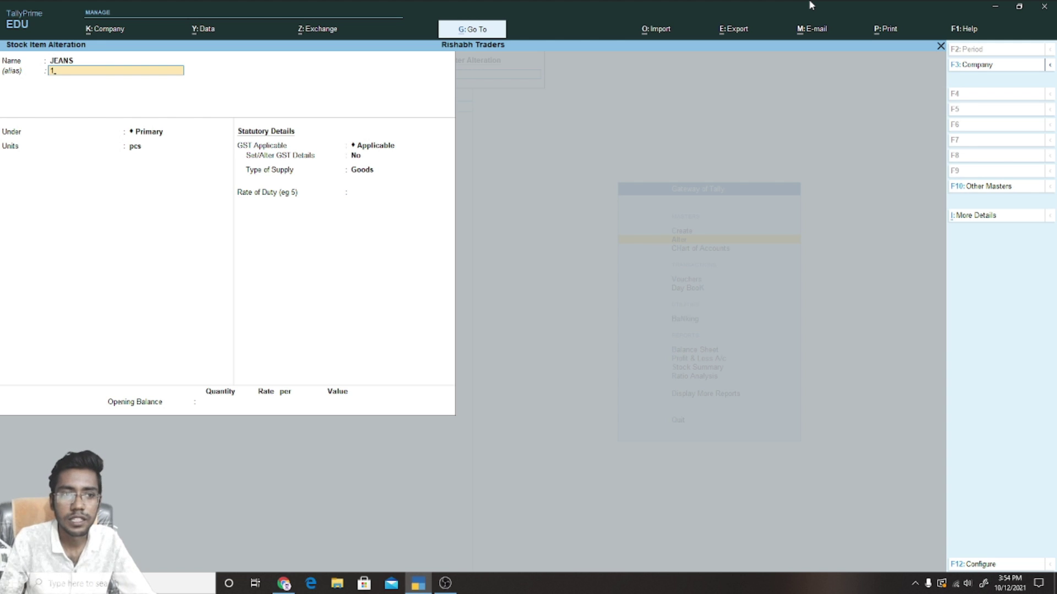
pyautogui.press('Return')
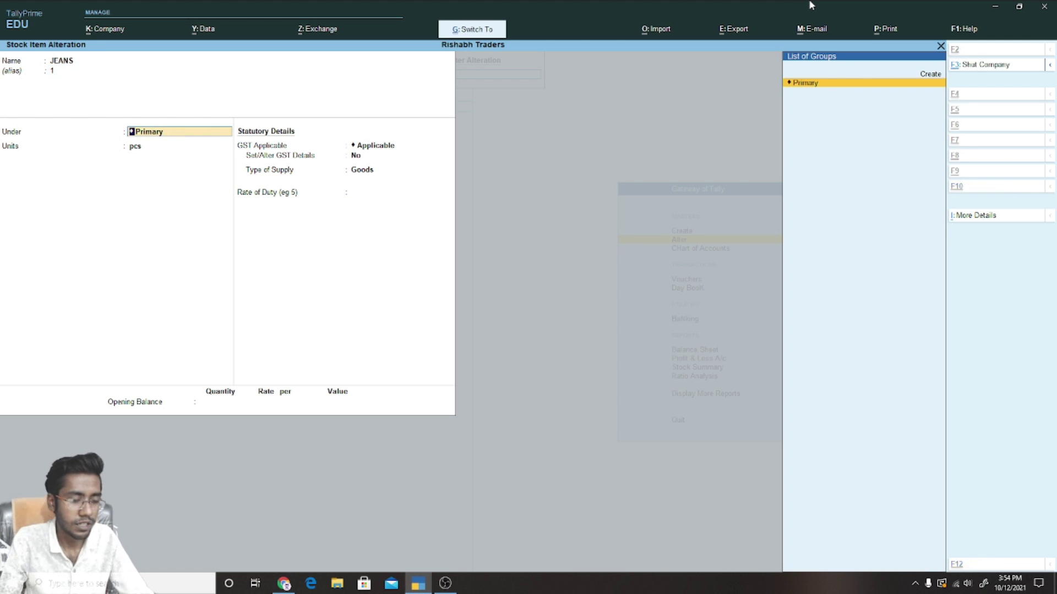
pyautogui.hotkey('ctrl', 'a')
# - Set the alias of the stock item Shirt to 2, save it and return to the Gateway of Tally
pyautogui.press('Down')
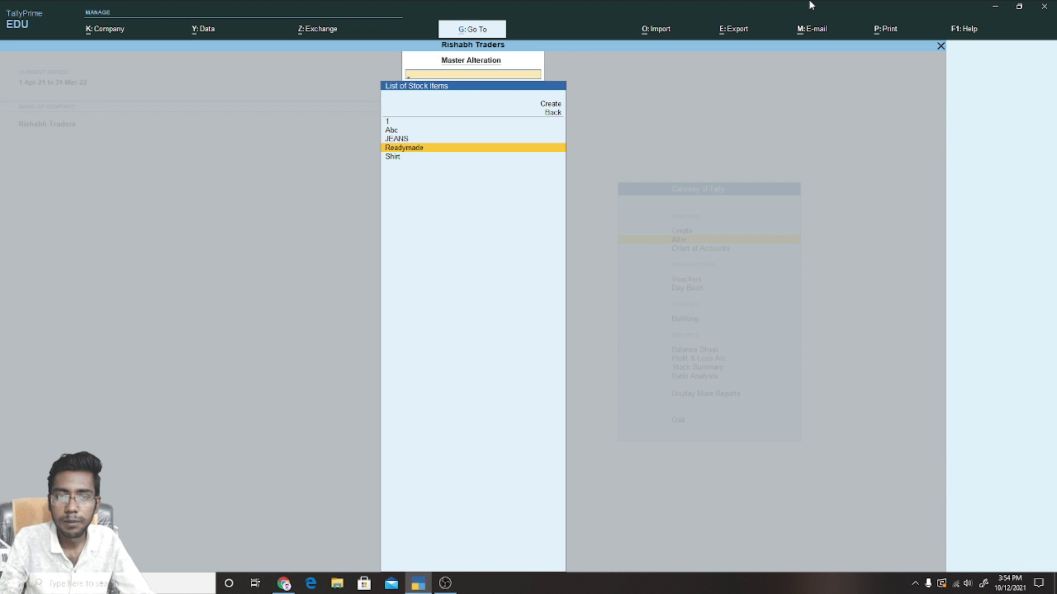
pyautogui.press('Down')
pyautogui.press('Return')
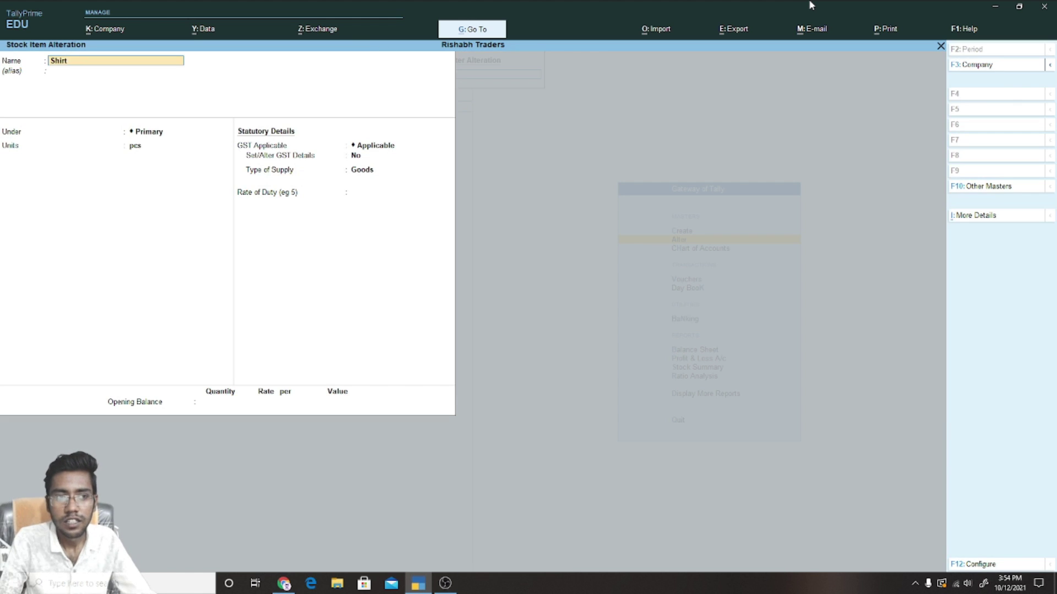
pyautogui.press('Return')
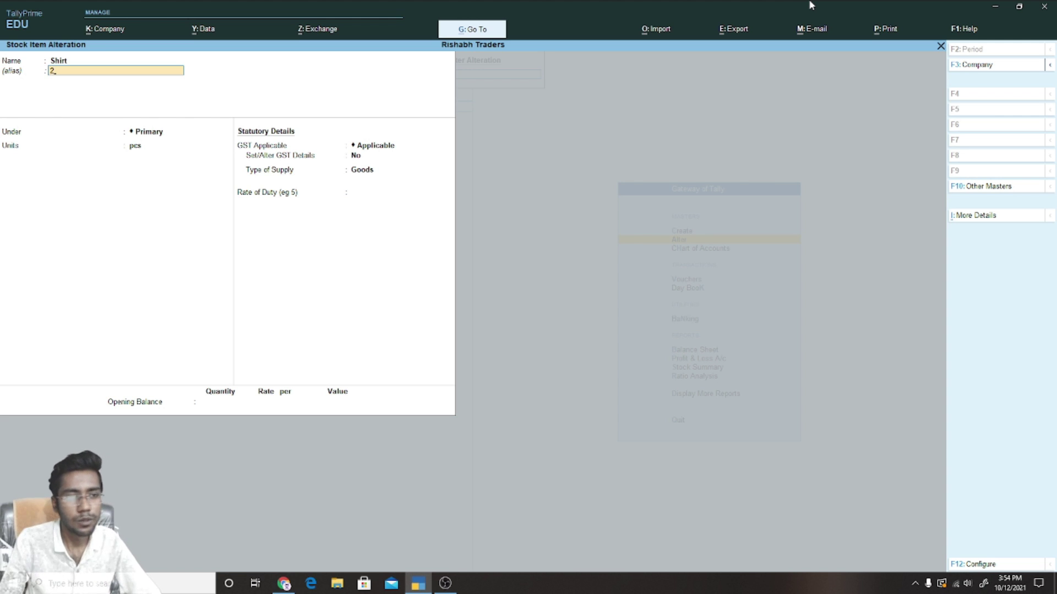
pyautogui.press('Return')
pyautogui.press('Return')
pyautogui.press('Escape')
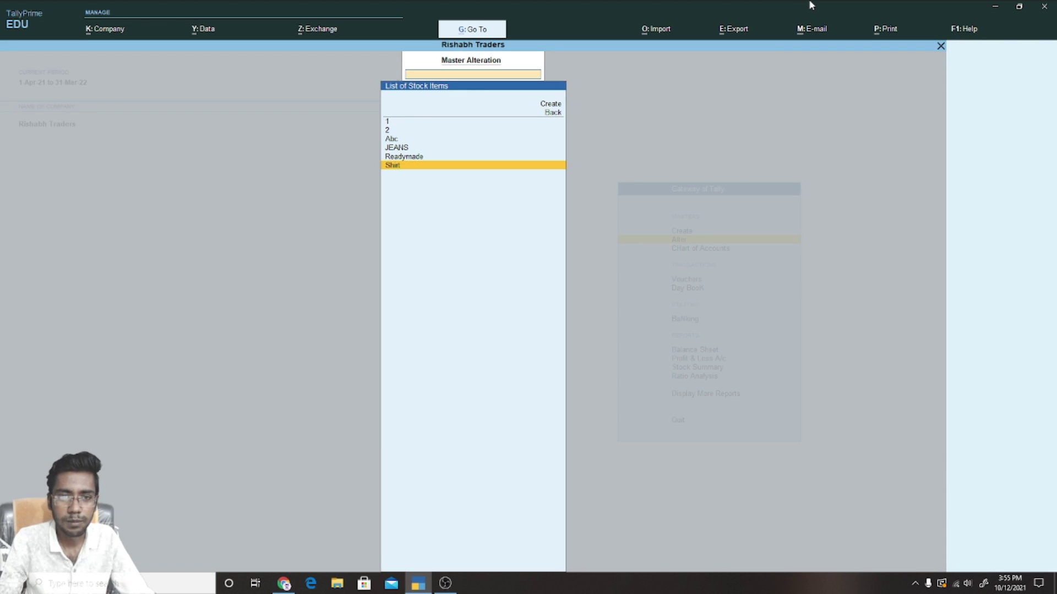
pyautogui.press('Escape')
pyautogui.press('Escape')
pyautogui.press('Escape')
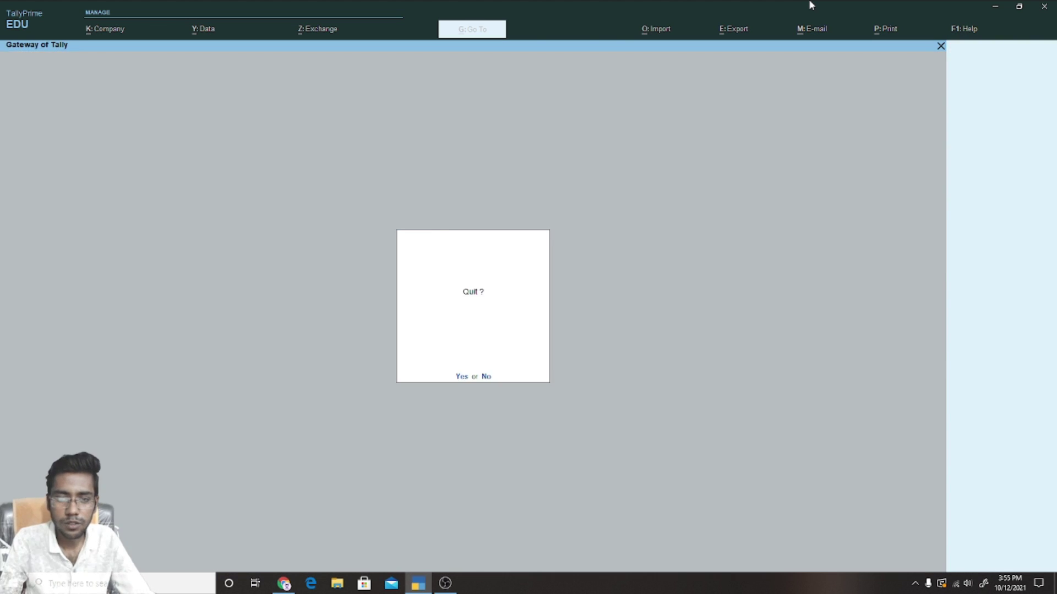
pyautogui.press('Escape')
# - Start a sales voucher for the party with alias RLK, keeping the default dispatch and party details and using the Sales ledger
pyautogui.press('v')
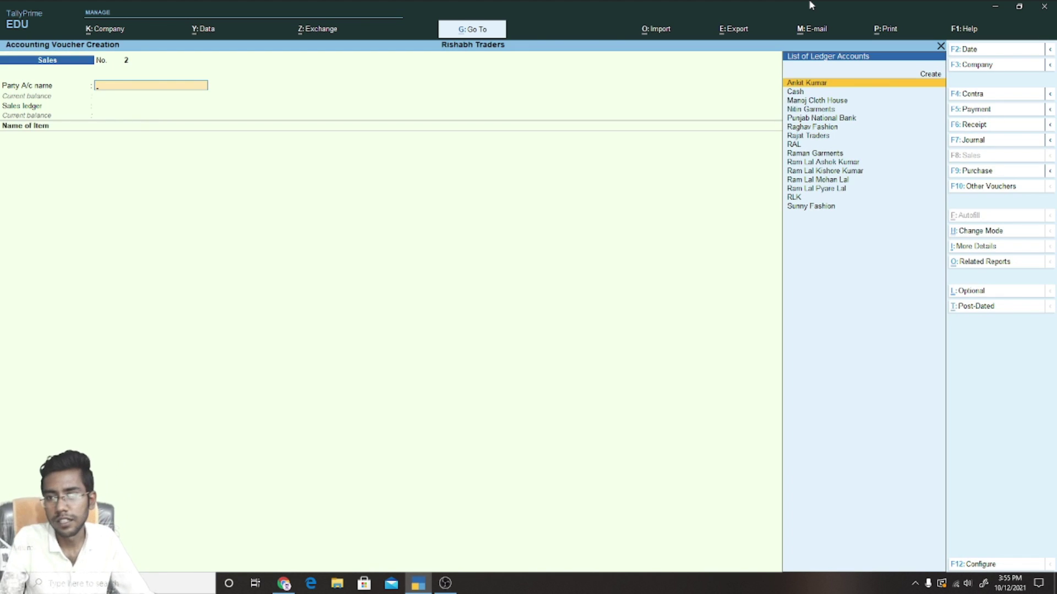
pyautogui.press('Down')
pyautogui.write('RL')
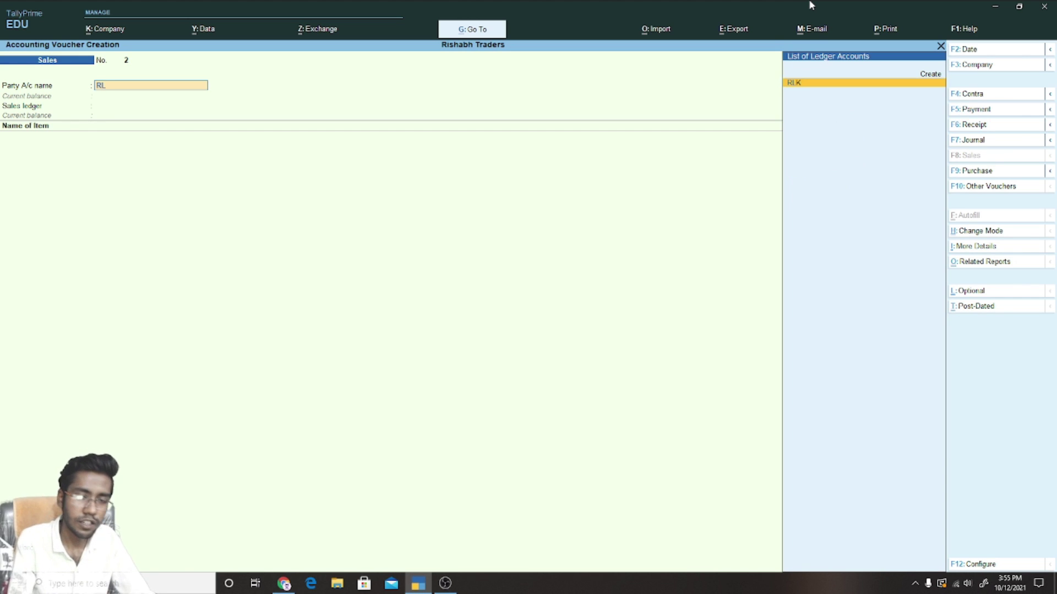
pyautogui.press('Return')
pyautogui.press('Return')
pyautogui.hotkey('ctrl', 'a')
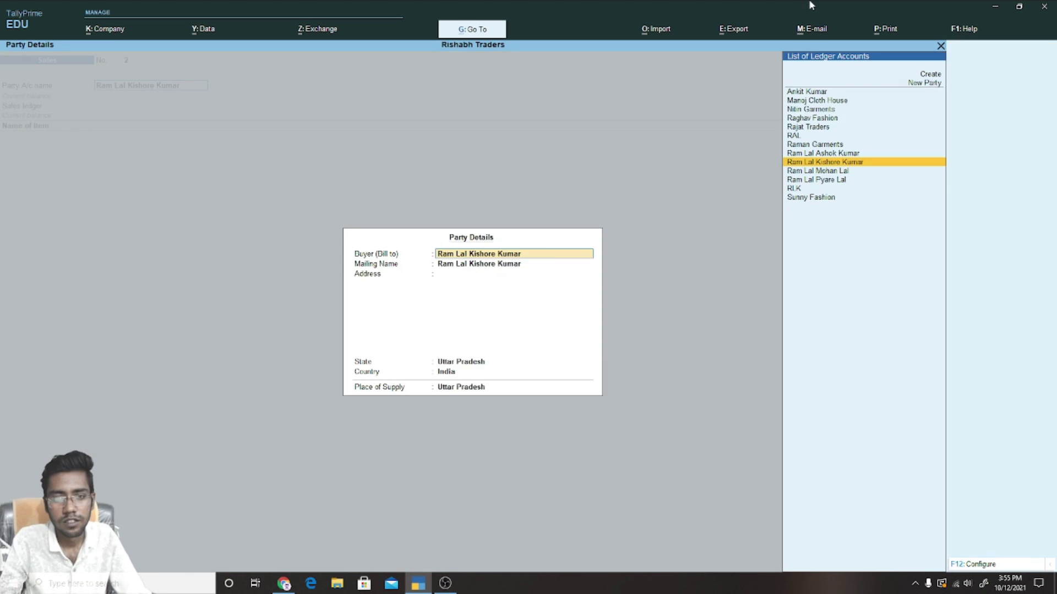
pyautogui.hotkey('ctrl', 'a')
pyautogui.press('Return')
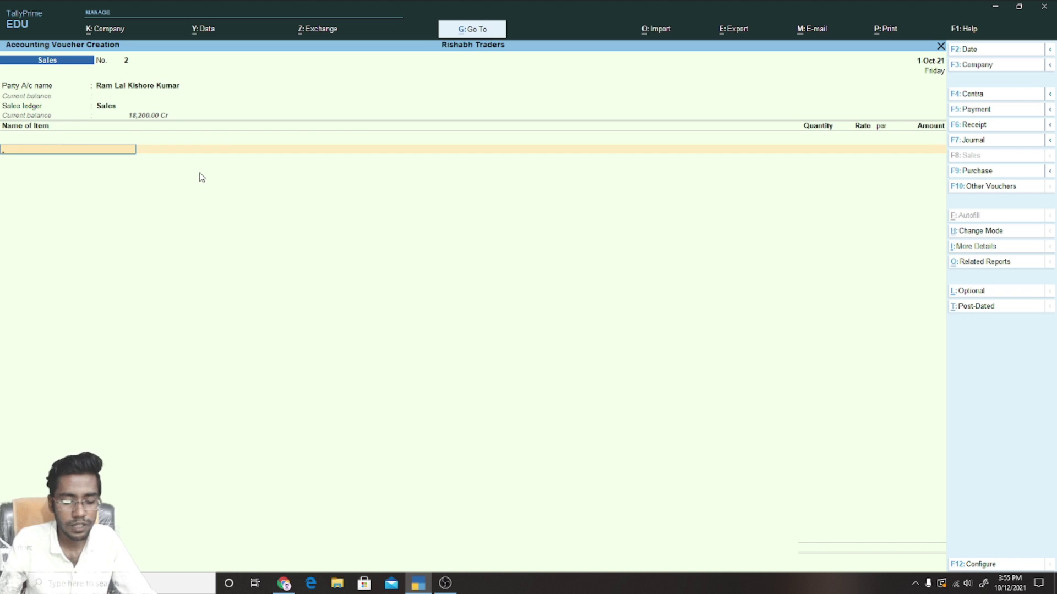
# - Add the item JEANS by its alias 1 with quantity 10 pcs at a rate of 400
pyautogui.write('1')
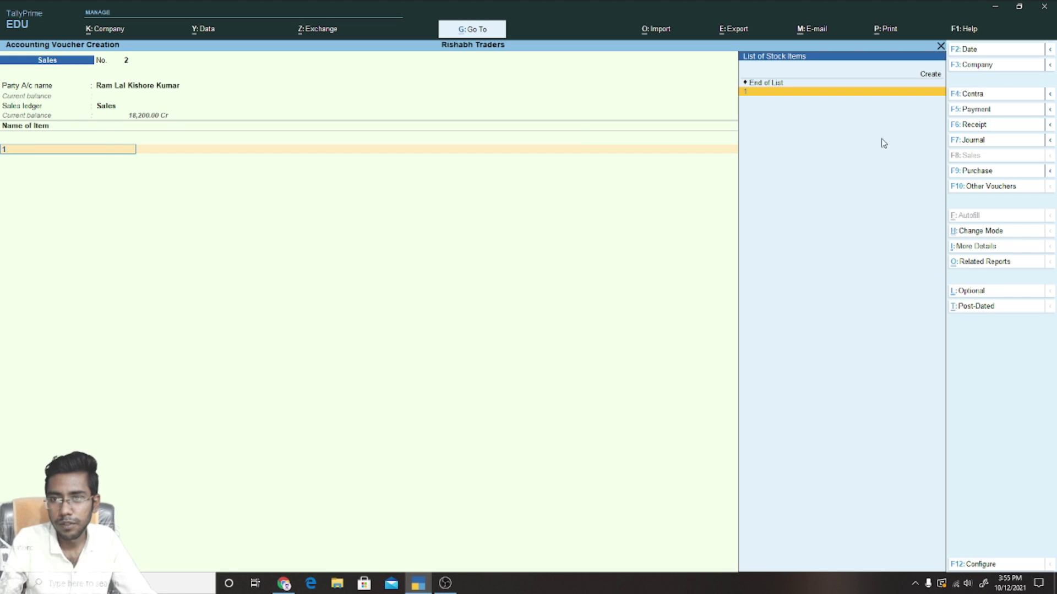
pyautogui.press('Return')
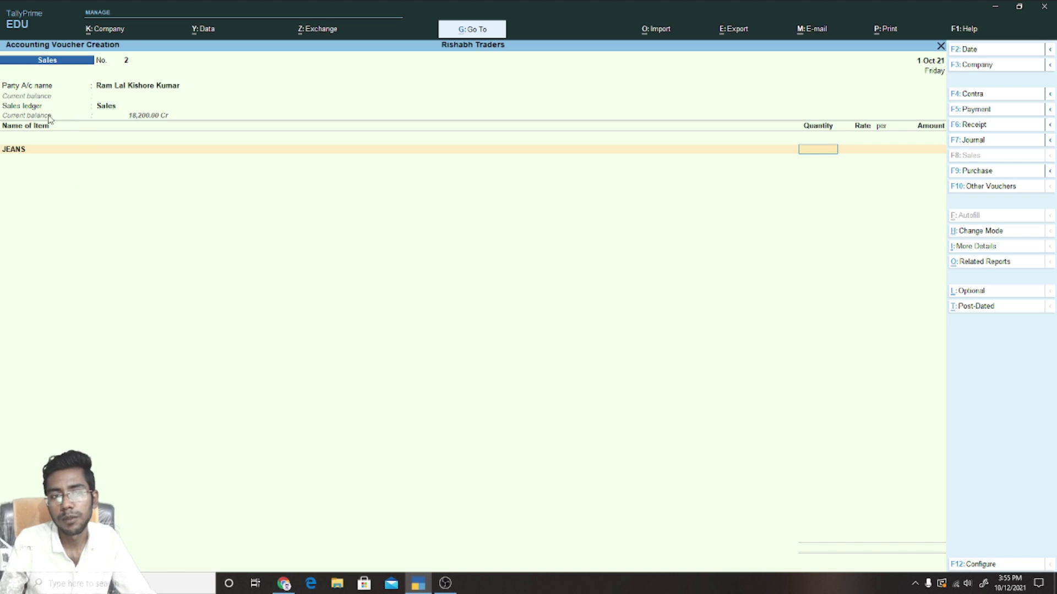
pyautogui.write('10')
pyautogui.press('Return')
pyautogui.write('400')
pyautogui.press('Return')
pyautogui.press('Return')
pyautogui.press('Return')
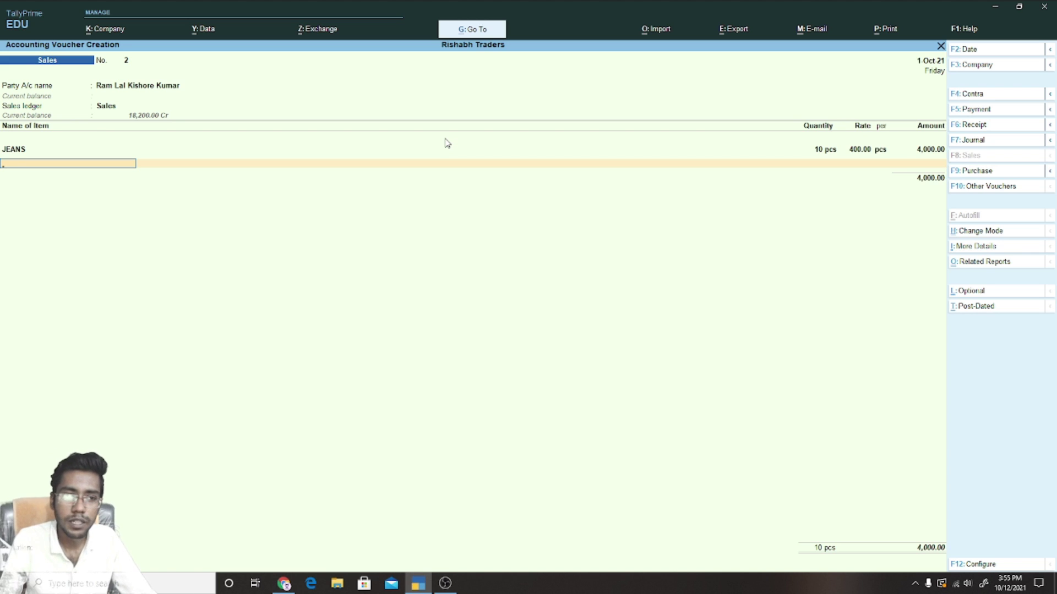
# - Add the item Shirt by looking up its alias 2, with quantity 10 pcs at a rate of 350, and end the item list
pyautogui.write('2')
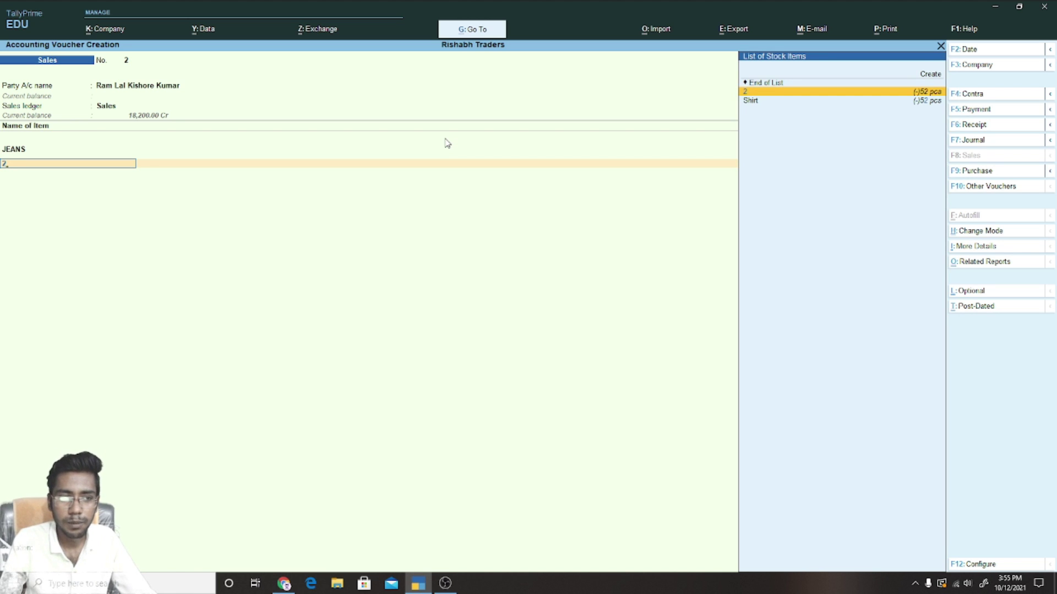
pyautogui.press('Down')
pyautogui.press('Return')
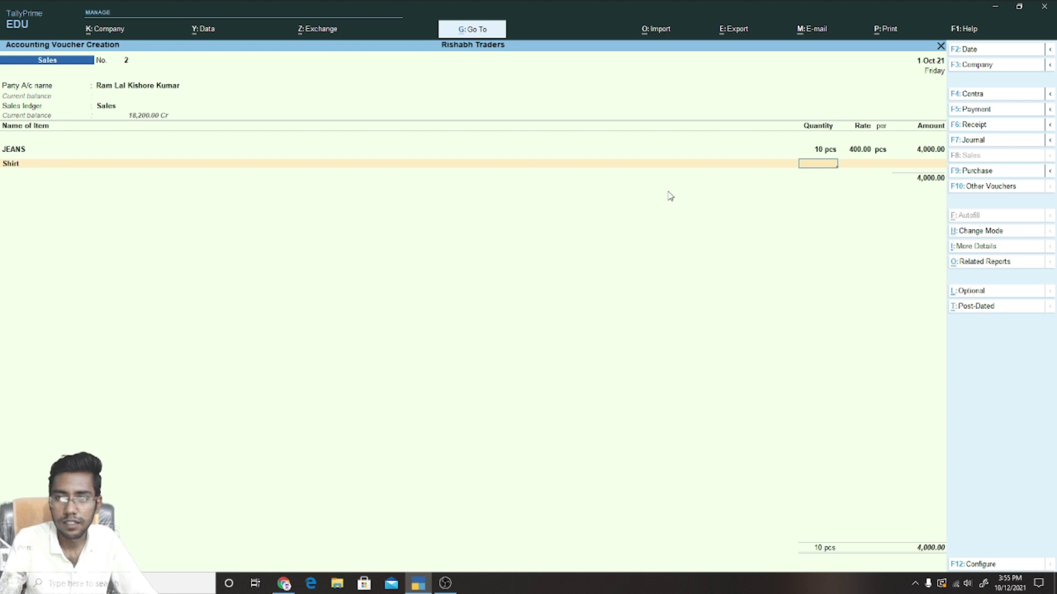
pyautogui.write('10')
pyautogui.press('Return')
pyautogui.press('Return')
pyautogui.press('Return')
pyautogui.press('Return')
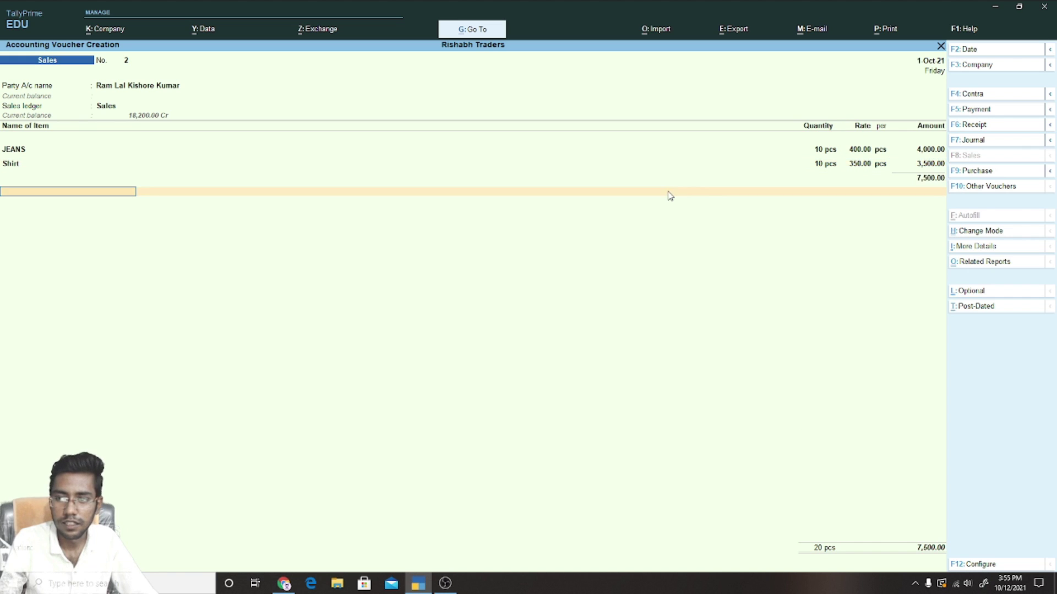
# - Add the C GST and SGST tax ledgers to the sales voucher, save it and return to the Gateway of Tally
pyautogui.press('Return')
pyautogui.write('CGS')
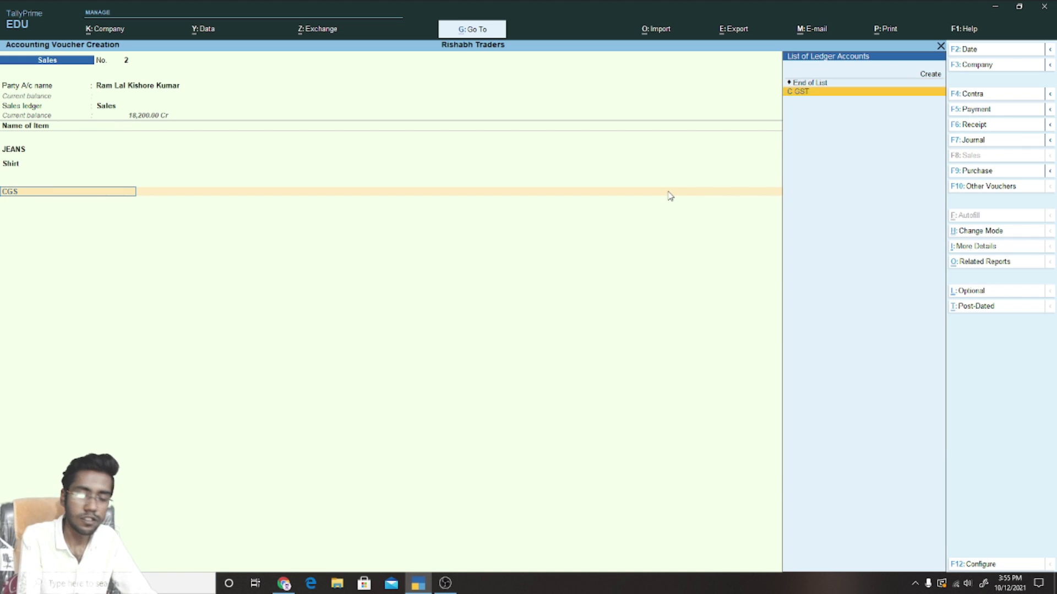
pyautogui.press('Return')
pyautogui.write('SGS')
pyautogui.press('Return')
pyautogui.press('Return')
pyautogui.press('Return')
pyautogui.press('Return')
pyautogui.press('Return')
pyautogui.press('Return')
pyautogui.press('Return')
pyautogui.press('Return')
pyautogui.press('Return')
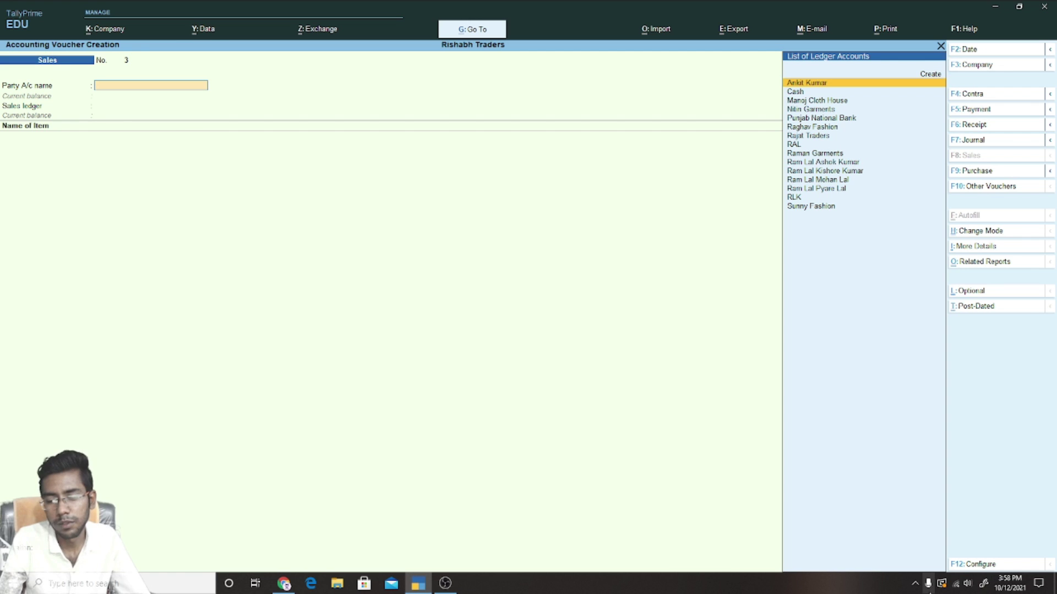
pyautogui.press('Escape')
pyautogui.press('Escape')
pyautogui.press('Escape')
pyautogui.press('Down')
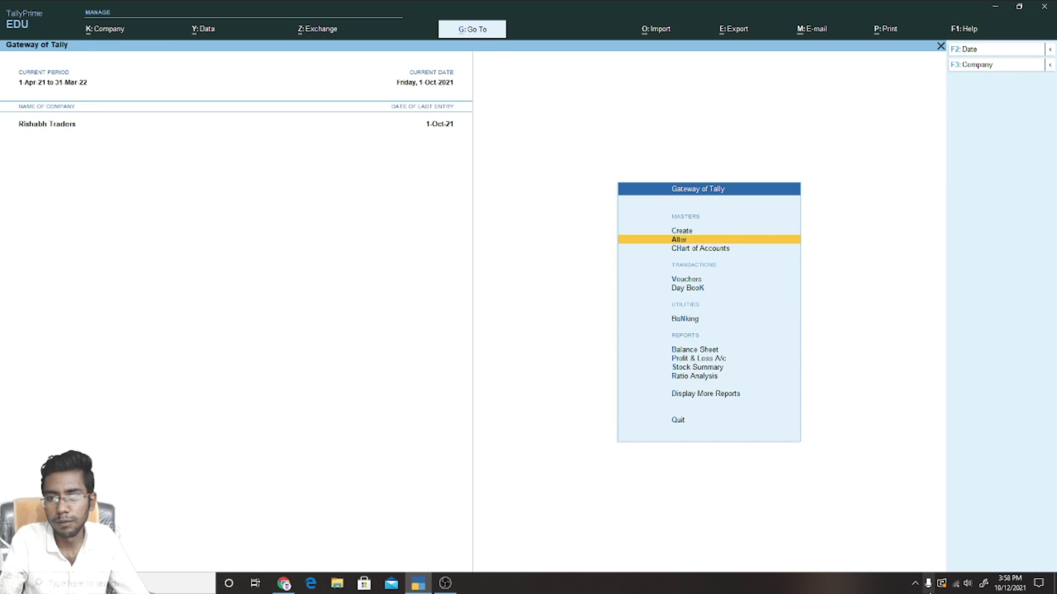
pyautogui.press('Return')
pyautogui.press('Down')
pyautogui.press('Down')
pyautogui.press('Down')
pyautogui.press('Down')
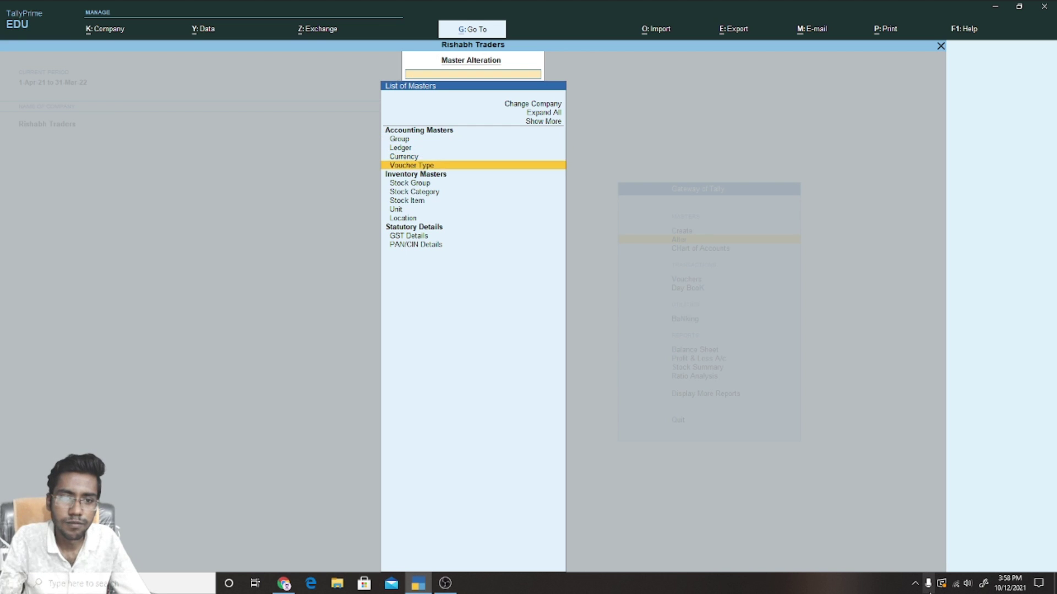
pyautogui.press('Down')
pyautogui.press('Down')
pyautogui.press('Return')
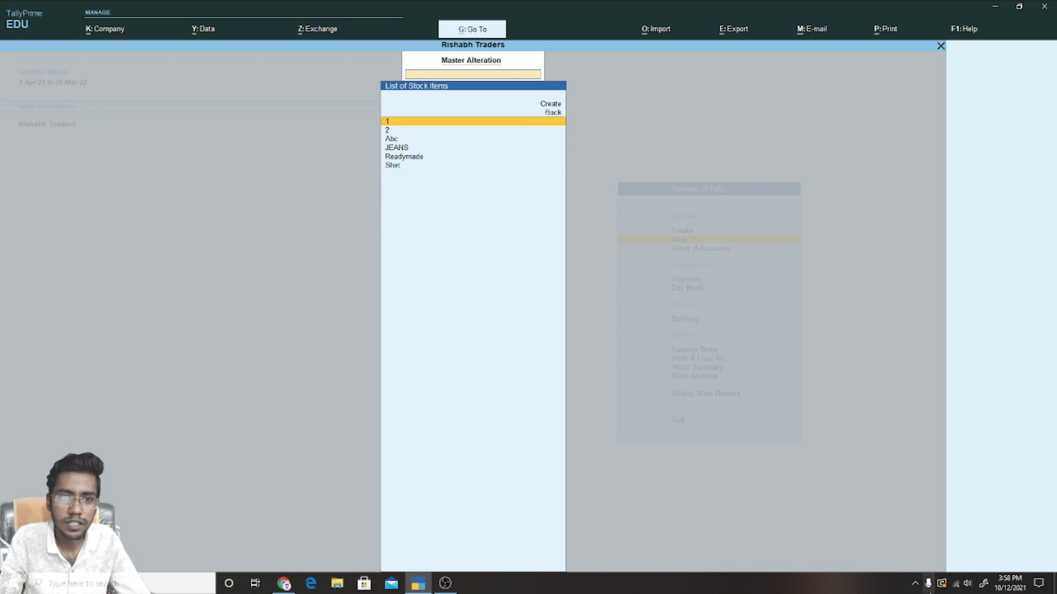
pyautogui.press('Escape')
# - Start creating a new stock item and name it Rice
pyautogui.press('Up')
pyautogui.press('Return')
pyautogui.press('Down')
pyautogui.press('Down')
pyautogui.press('Down')
pyautogui.press('Down')
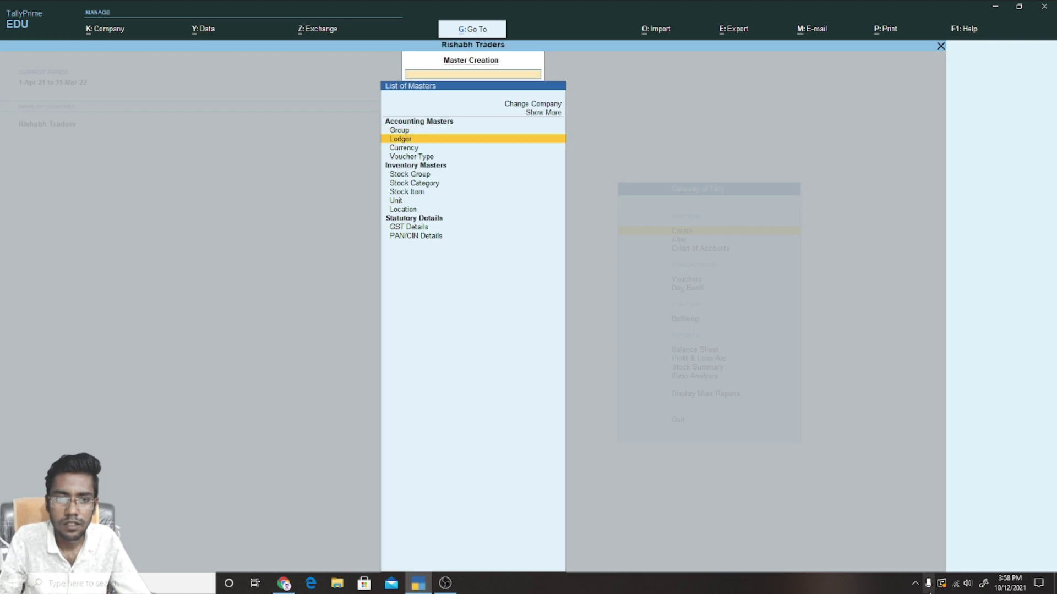
pyautogui.press('Down')
pyautogui.press('Down')
pyautogui.press('Down')
pyautogui.press('Return')
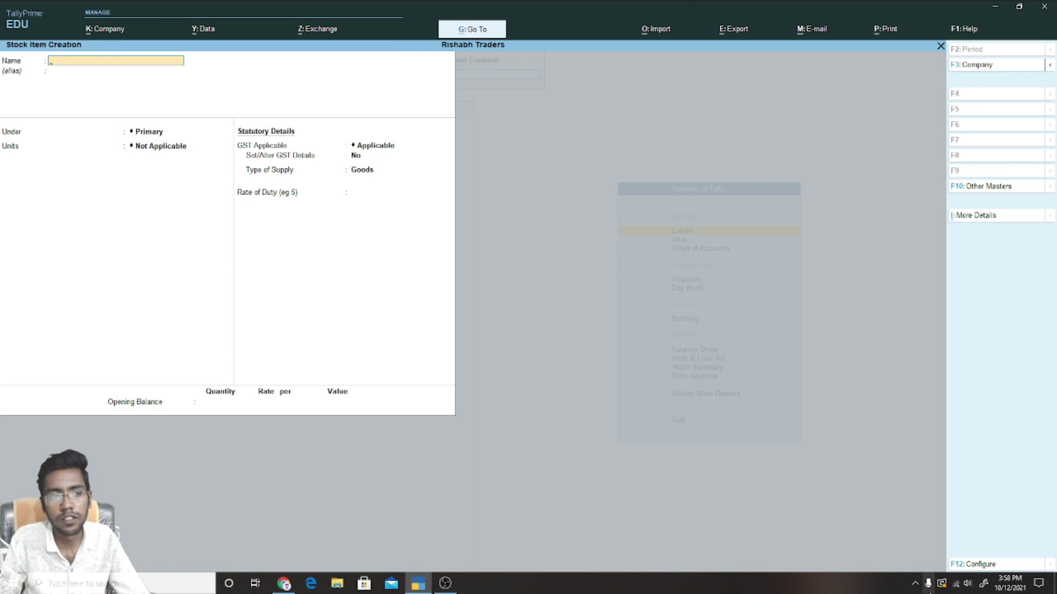
pyautogui.write('Ri')
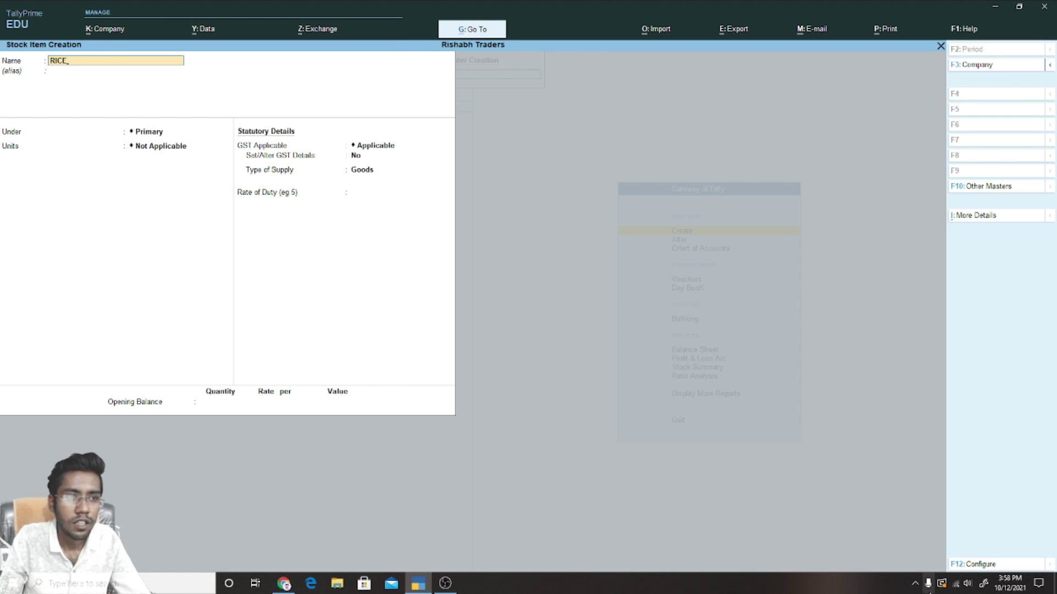
pyautogui.press('BackSpace')
pyautogui.press('BackSpace')
pyautogui.press('BackSpace')
pyautogui.press('BackSpace')
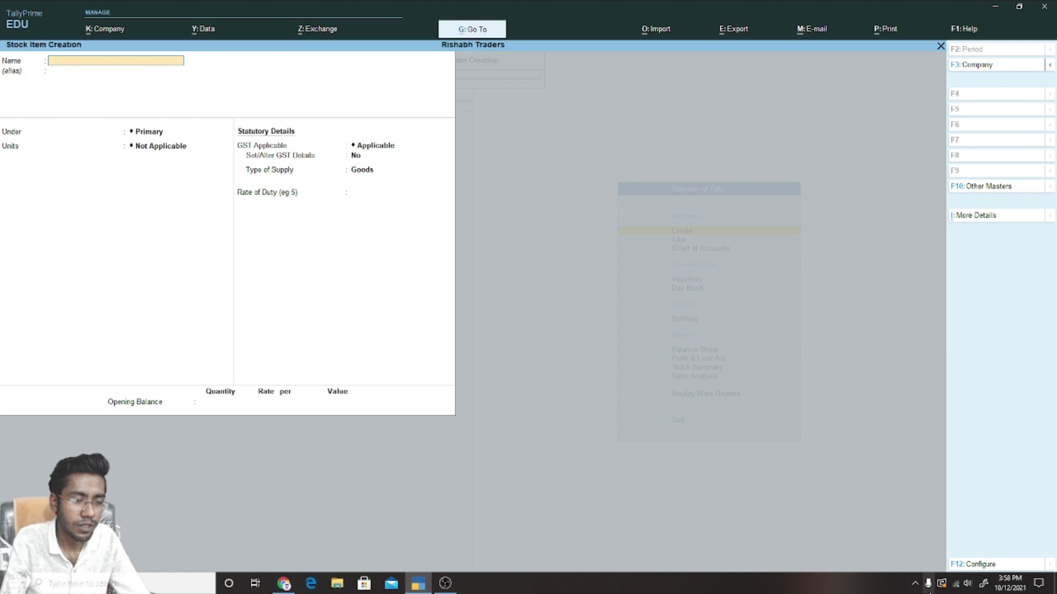
pyautogui.write('R')
pyautogui.press('BackSpace')
pyautogui.write('Rice')
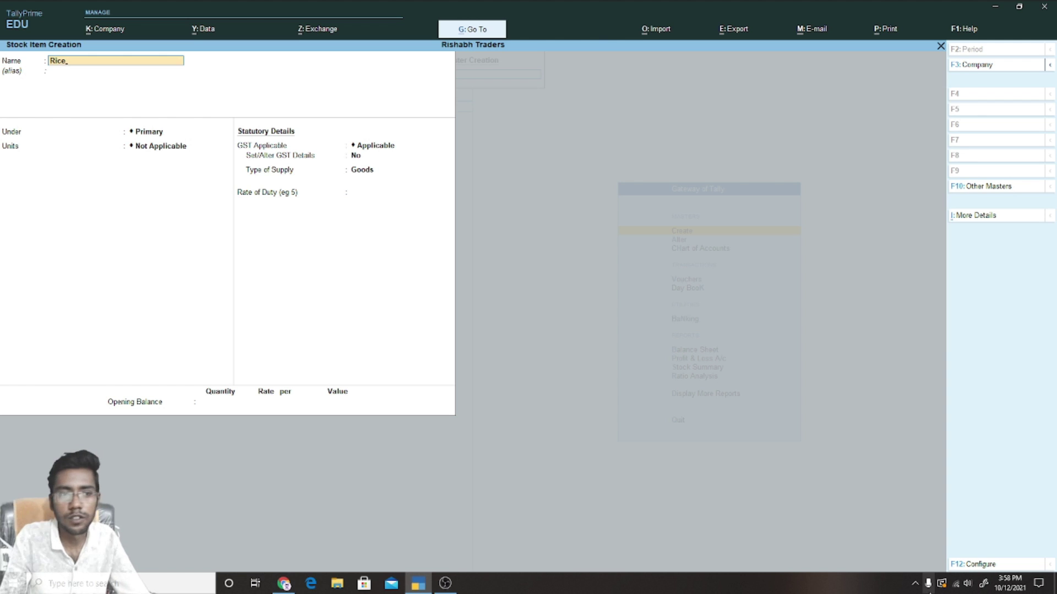
pyautogui.press('Return')
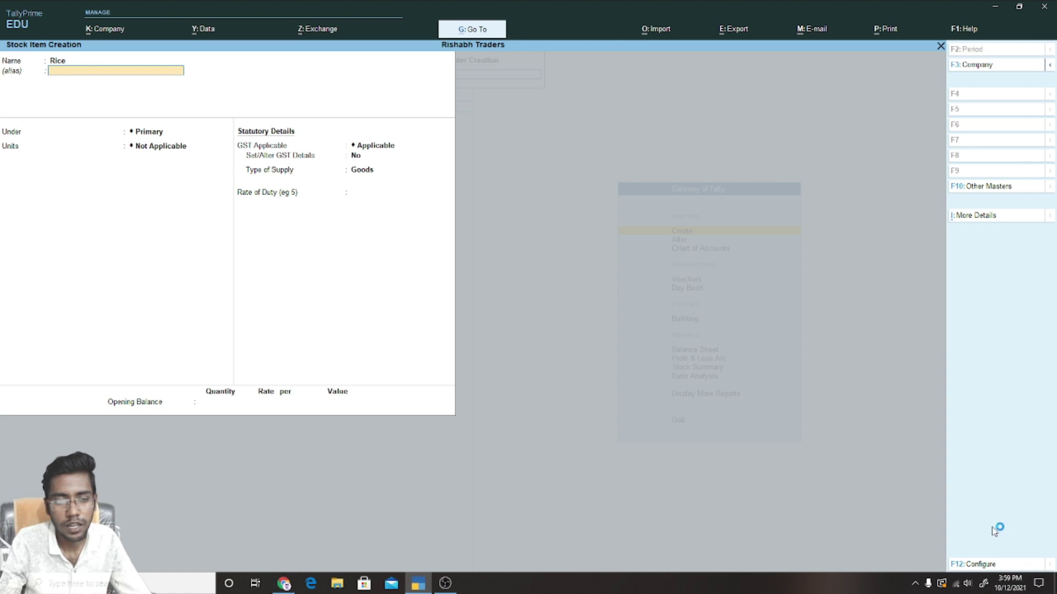
# - Show more configurations for stock items, set Provide language aliases for Name to Yes and accept the configuration
pyautogui.press('F12')
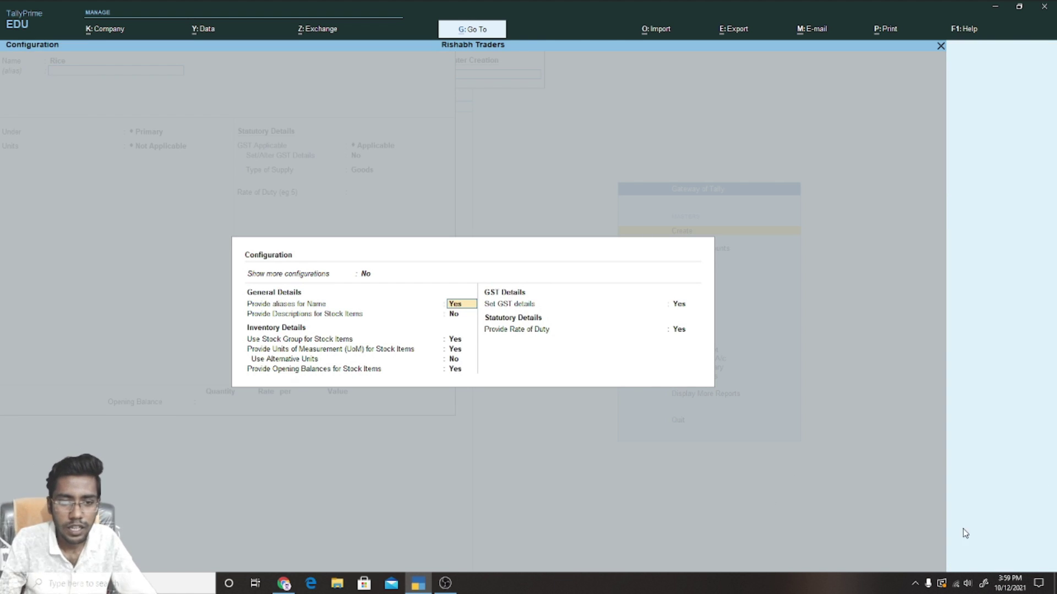
pyautogui.press('Up')
pyautogui.press('y')
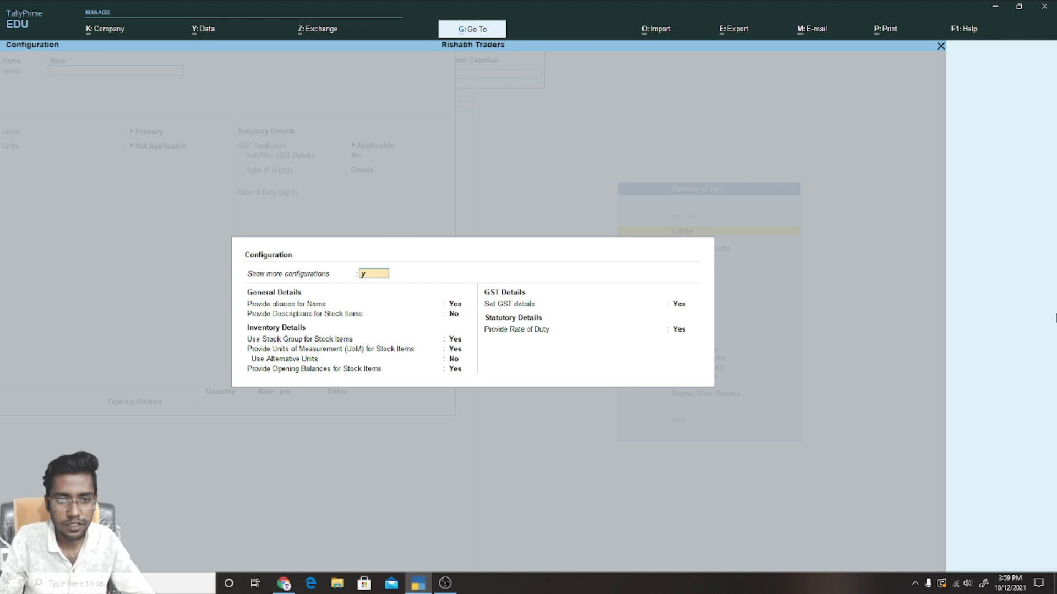
pyautogui.press('Return')
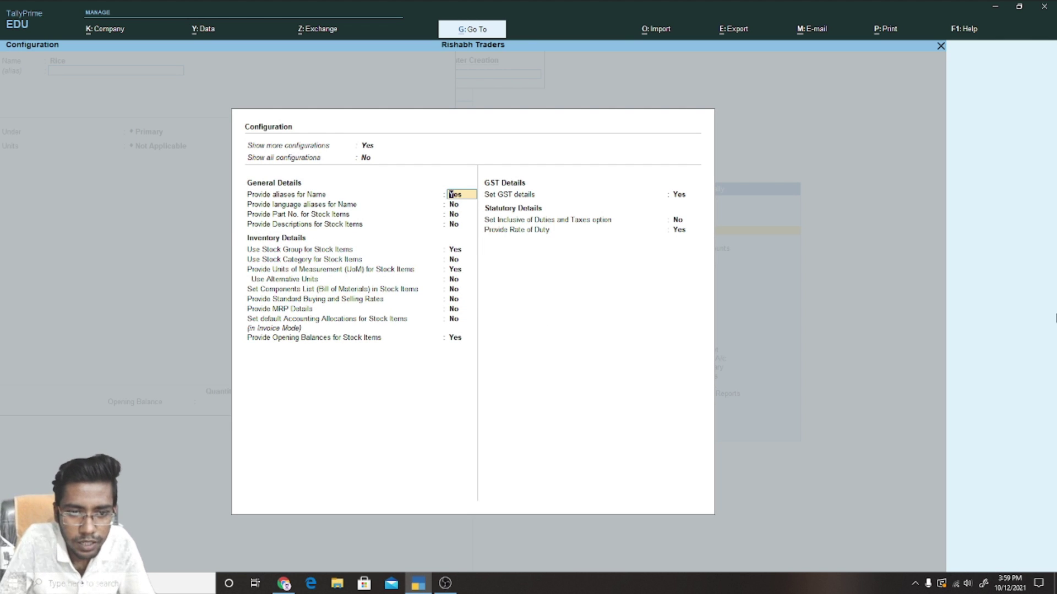
pyautogui.press('Return')
pyautogui.press('Return')
pyautogui.press('Return')
pyautogui.press('Return')
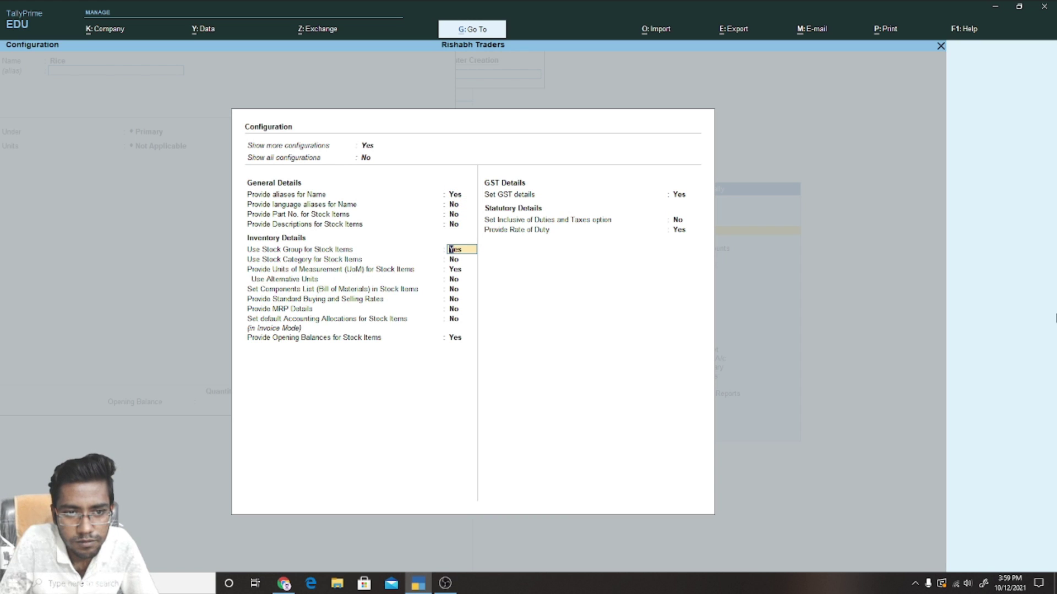
pyautogui.press('Up')
pyautogui.press('Up')
pyautogui.press('Up')
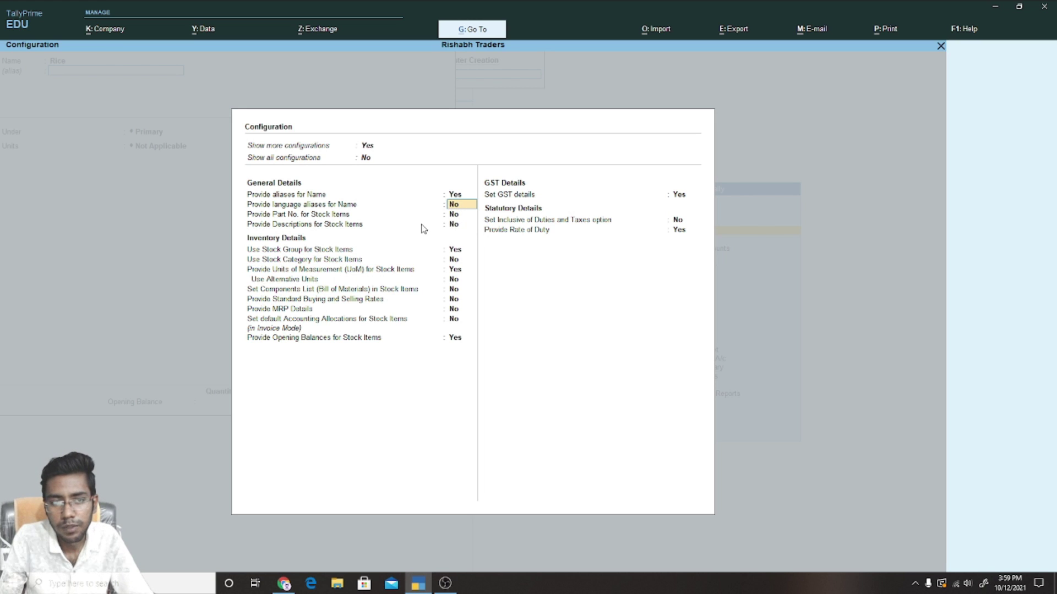
pyautogui.write('y')
pyautogui.press('Return')
pyautogui.hotkey('ctrl', 'a')
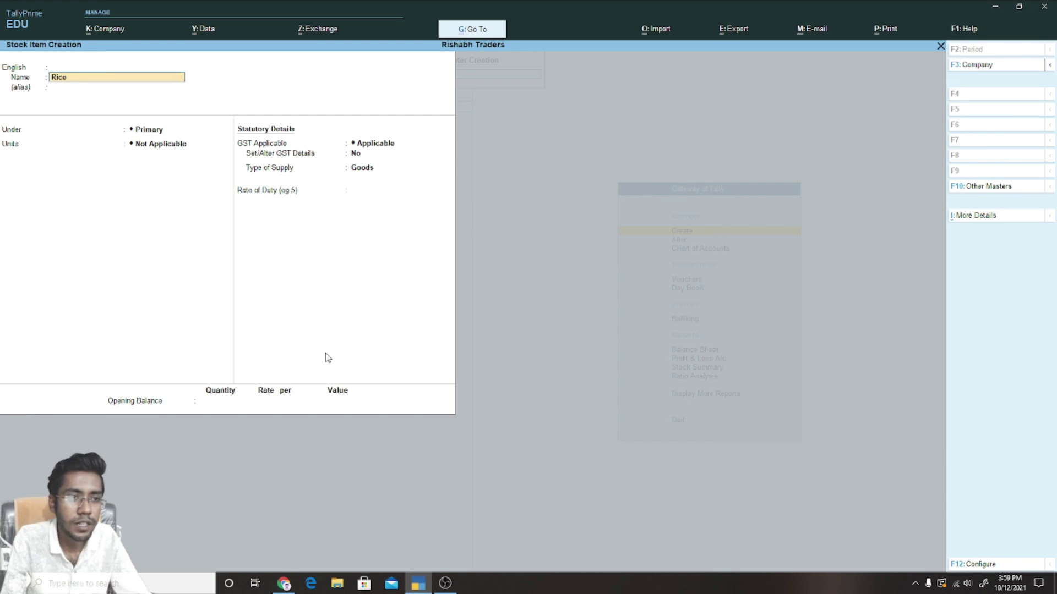
# - Set the language of the item Rice to Hindi, enter the alias चावल and end the alias list
pyautogui.click(34, 71)
pyautogui.press('Down')
pyautogui.press('Down')
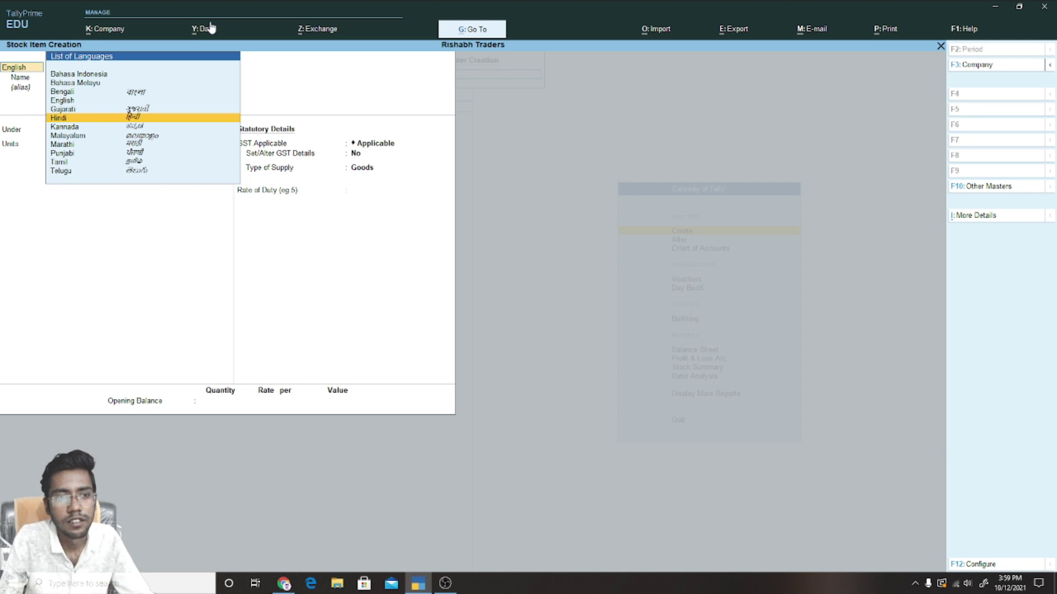
pyautogui.press('Return')
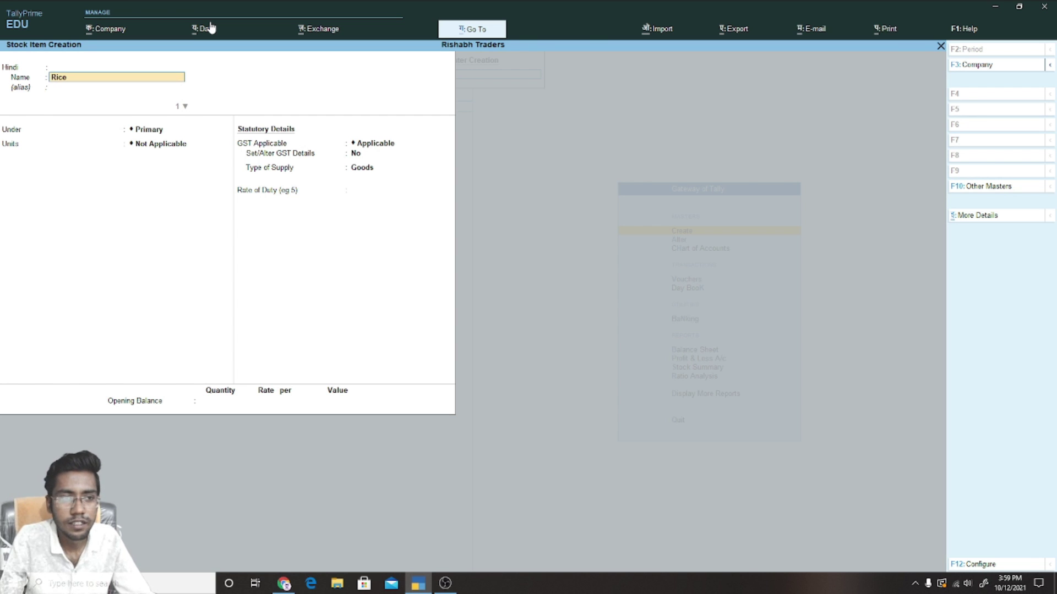
pyautogui.press('Return')
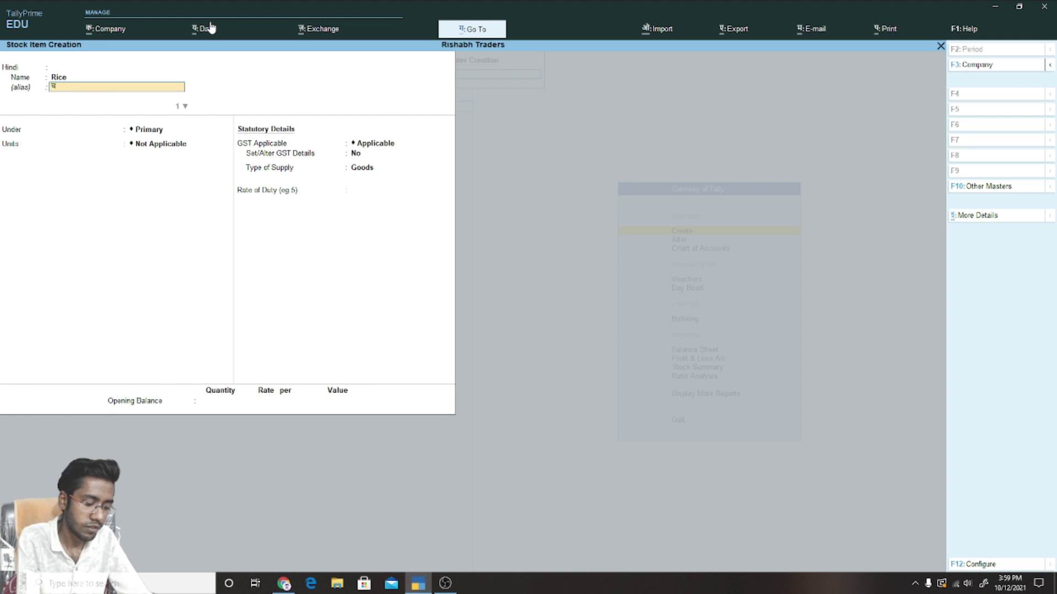
pyautogui.press('BackSpace')
pyautogui.press('BackSpace')
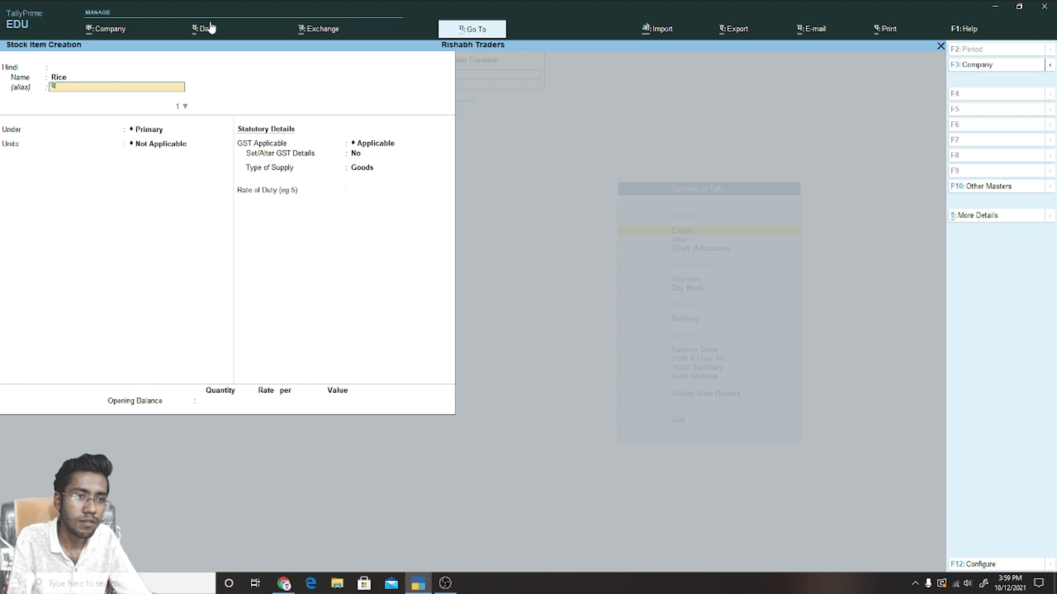
pyautogui.write('च')
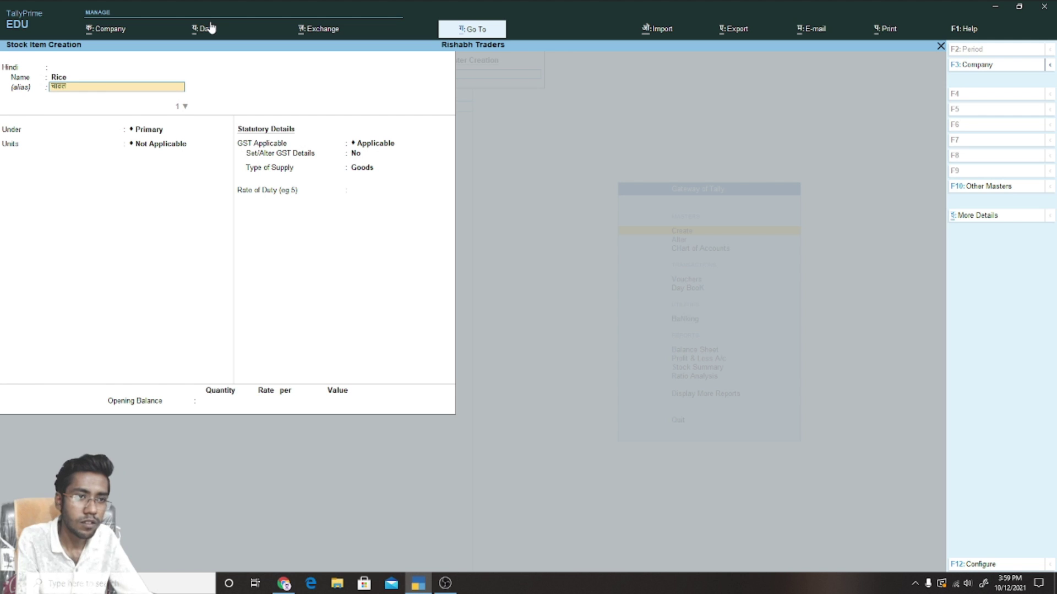
pyautogui.press('Return')
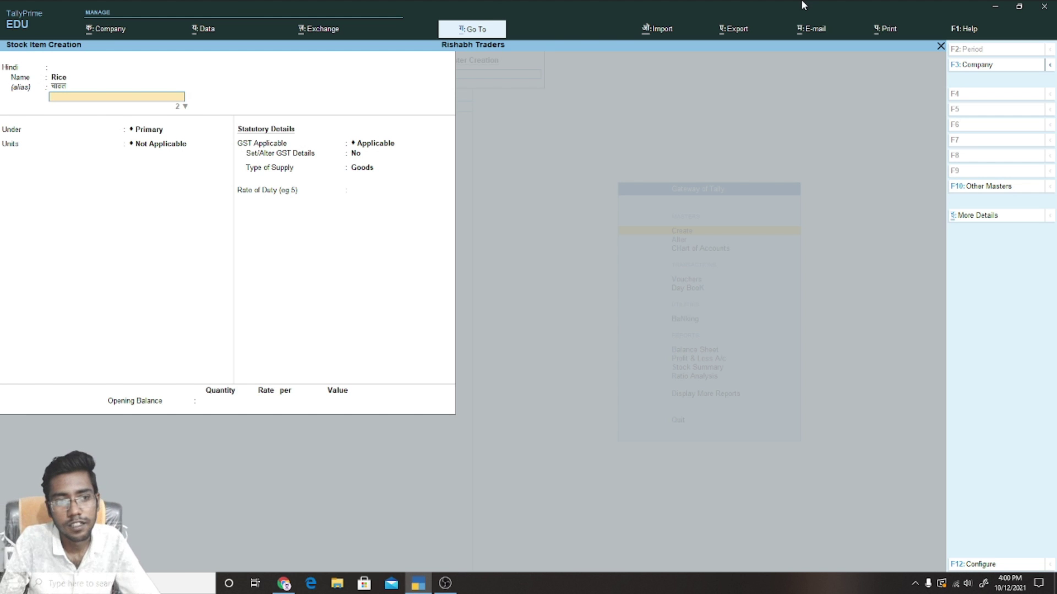
pyautogui.hotkey('ctrl', 'w')
pyautogui.press('Return')
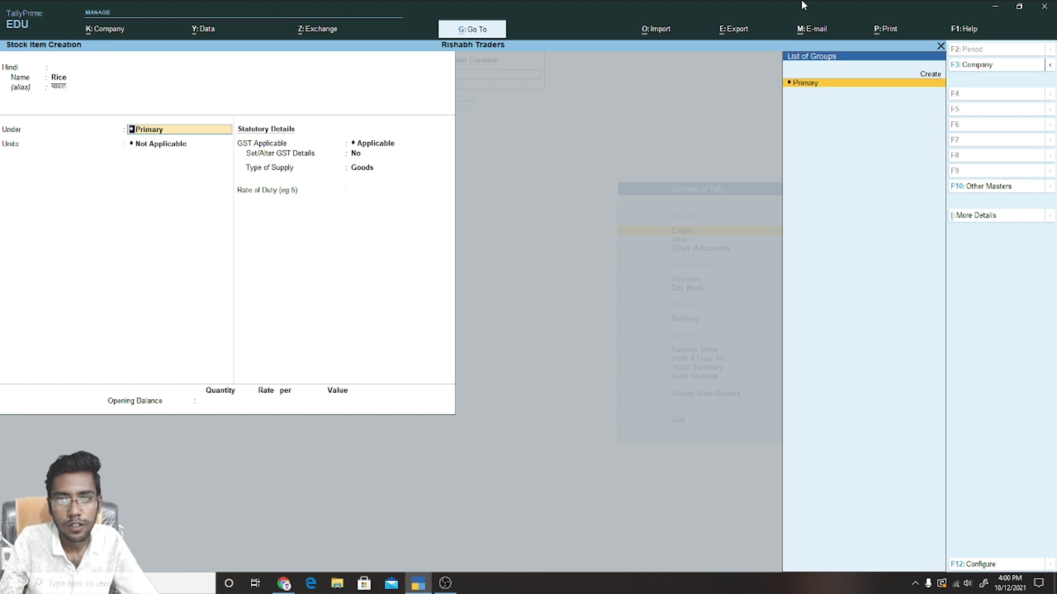
# - Keep the item under Primary and create its unit with symbol kg, formal name Kilogram and quantity code KGS-KILOGRAMS, without decimal places
pyautogui.press('Return')
pyautogui.press('Down')
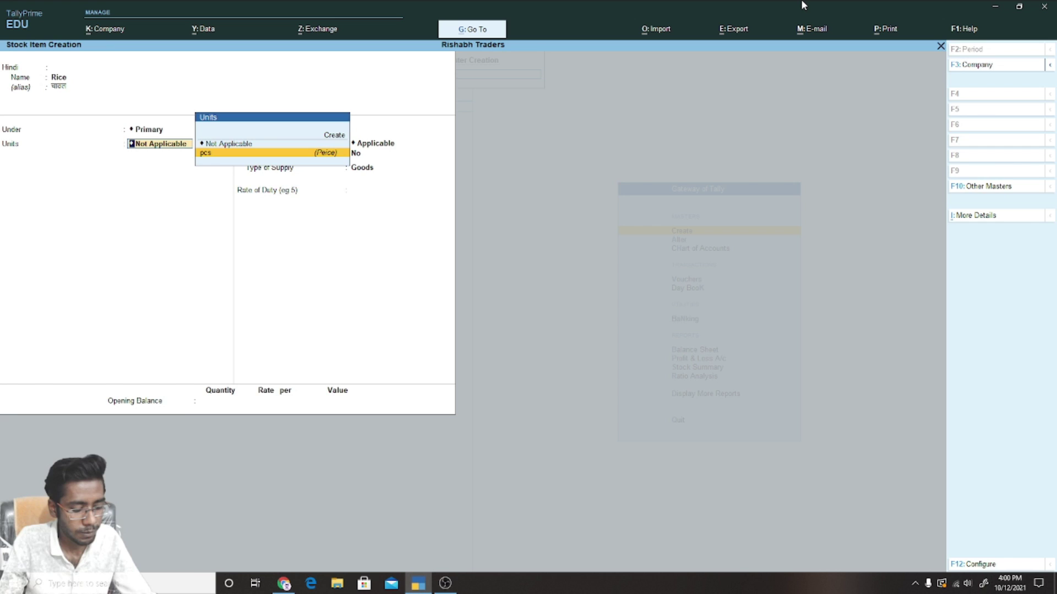
pyautogui.hotkey('alt', 'c')
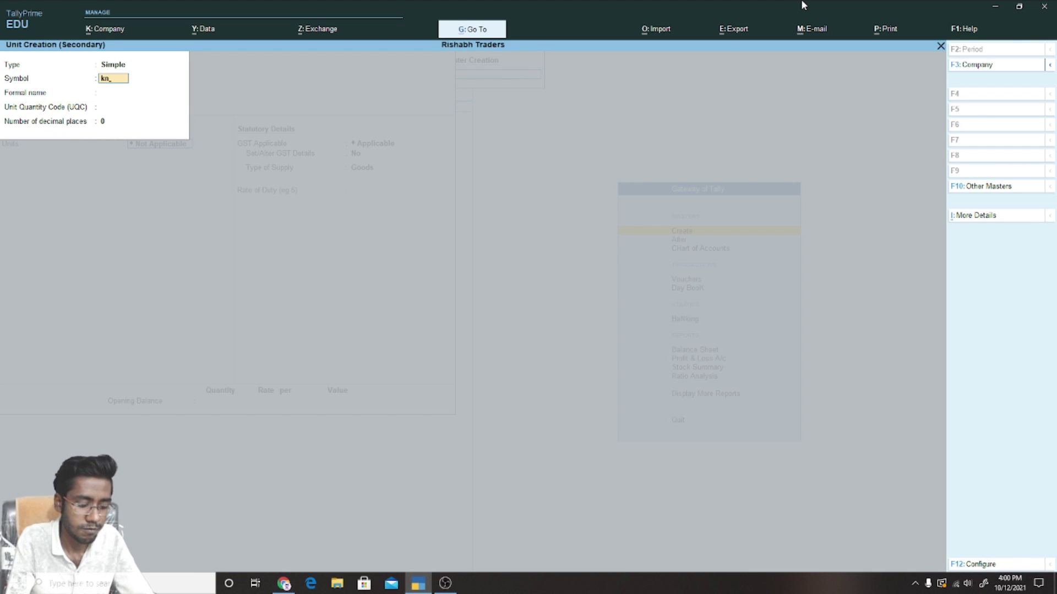
pyautogui.press('Return')
pyautogui.write('K')
pyautogui.press('BackSpace')
pyautogui.write('Kg')
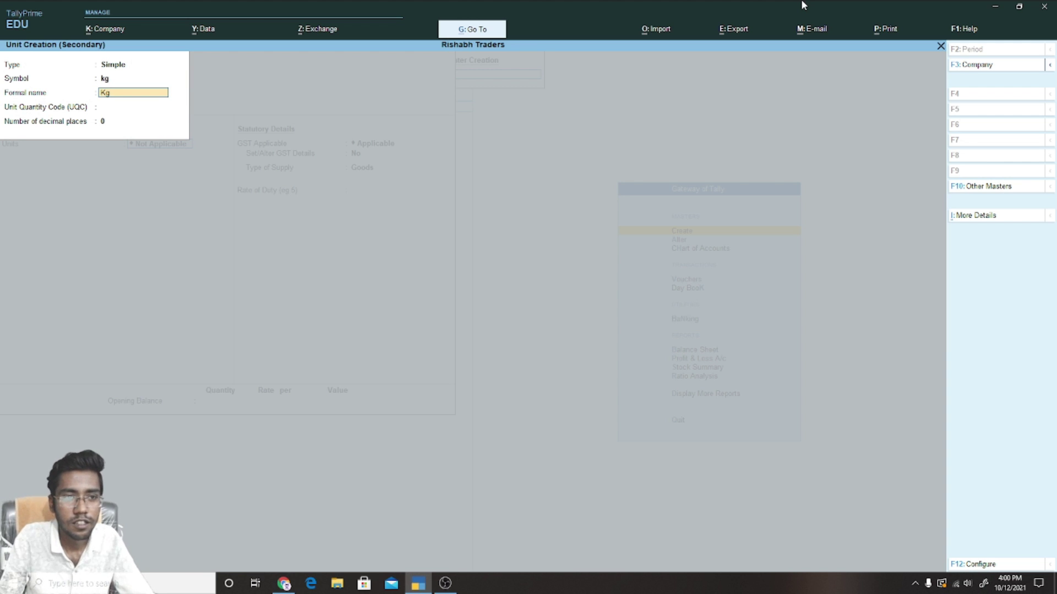
pyautogui.press('Up')
pyautogui.press('Up')
pyautogui.press('Return')
pyautogui.press('Return')
pyautogui.write('Kilogram')
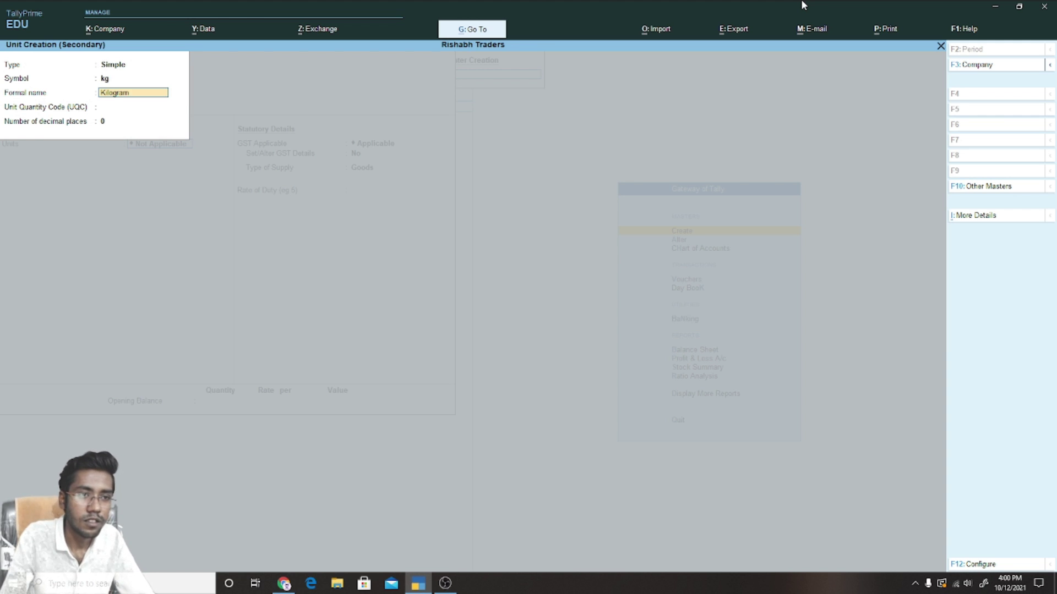
pyautogui.press('Return')
pyautogui.write('k')
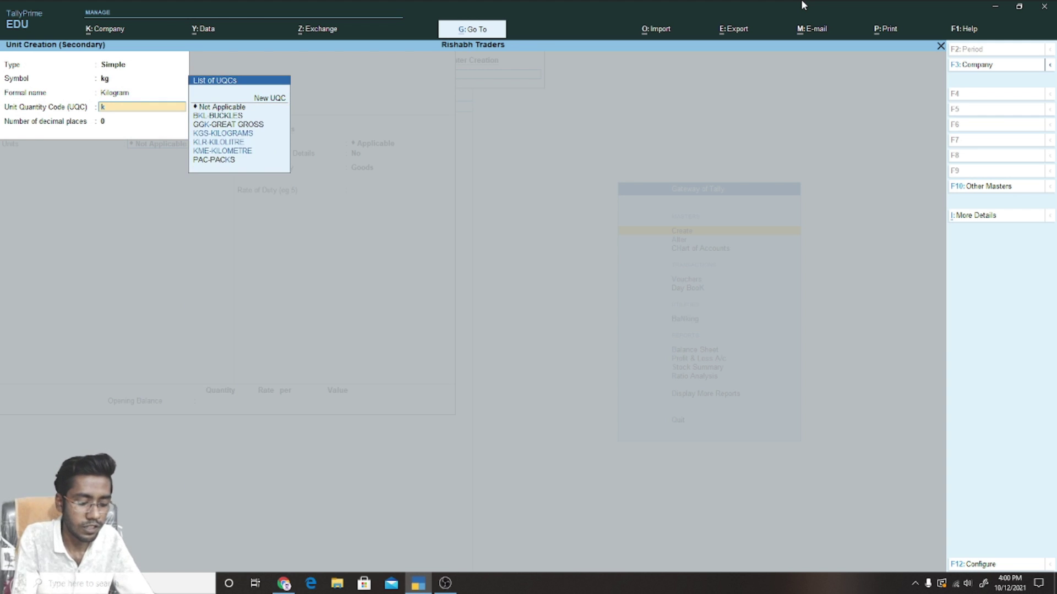
pyautogui.write('g')
pyautogui.press('Return')
pyautogui.press('Return')
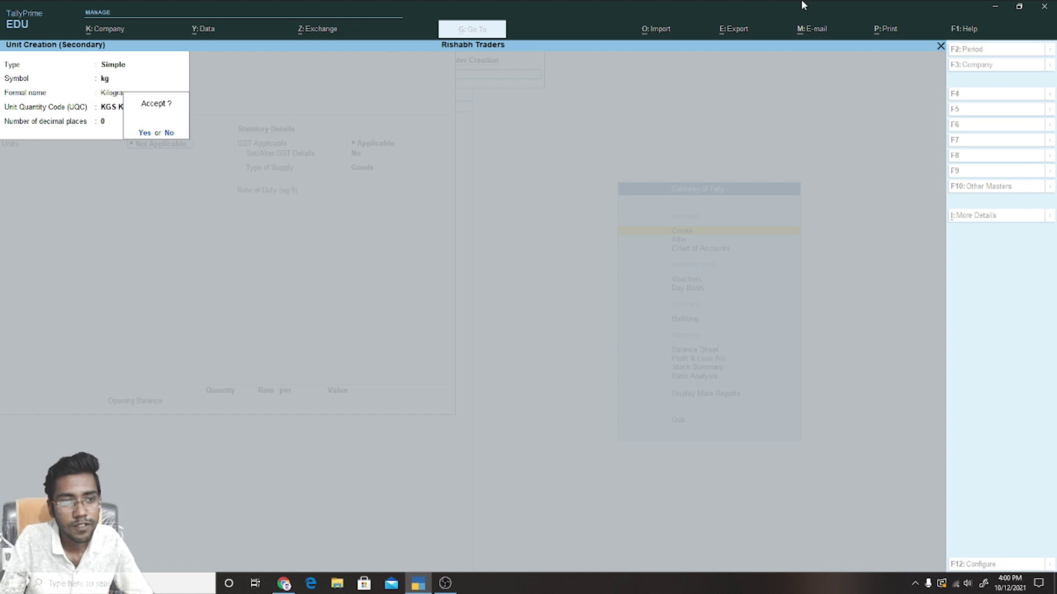
pyautogui.press('Return')
# - Save the stock item Rice and return to the Gateway of Tally
pyautogui.press('Return')
pyautogui.press('Return')
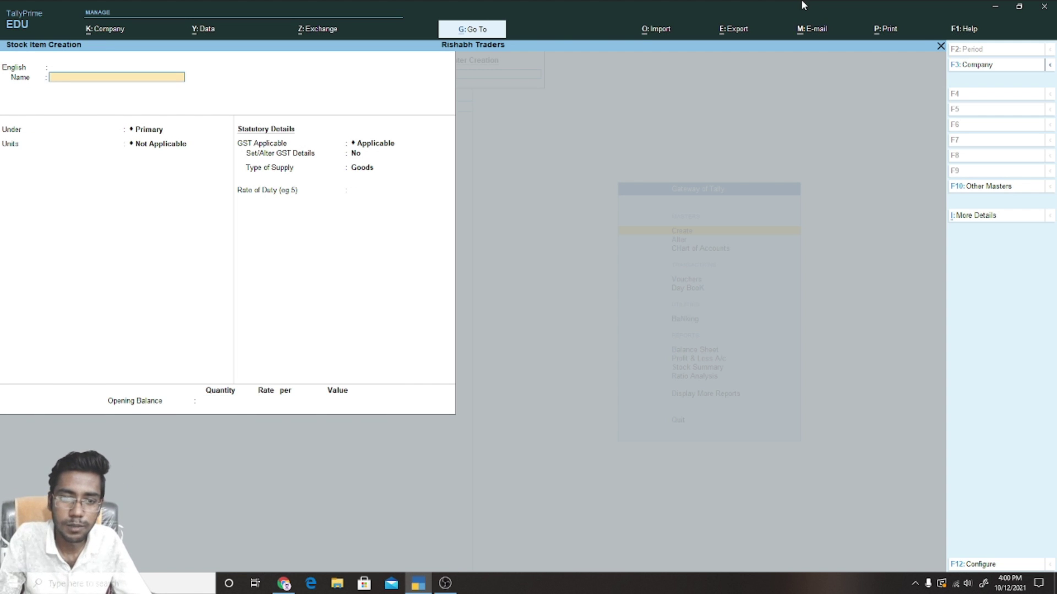
pyautogui.press('Escape')
pyautogui.press('Return')
pyautogui.press('Escape')
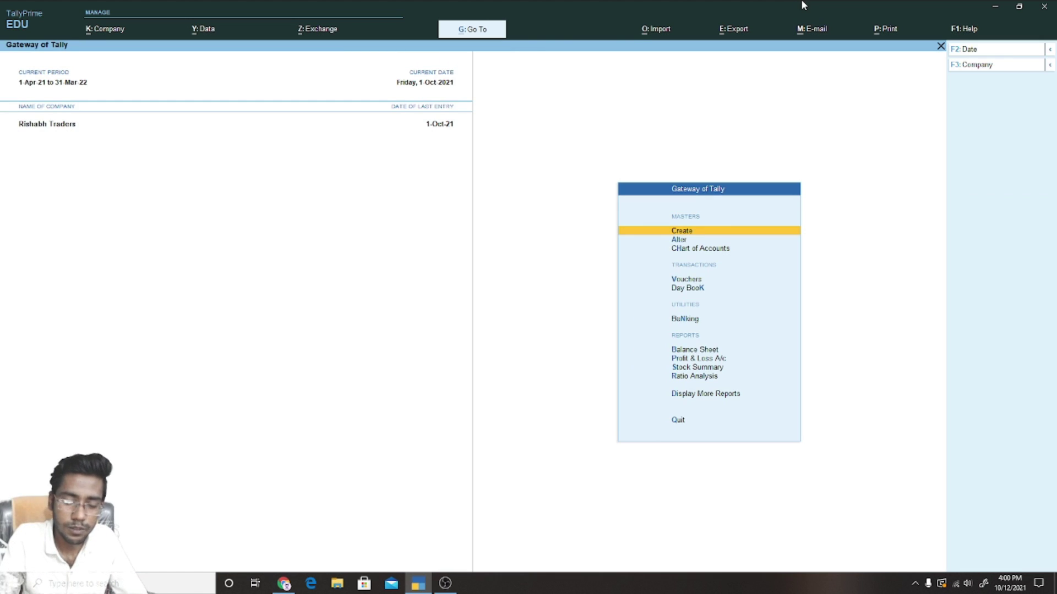
# - Start a new sales voucher for the party with alias RLK, accepting the default dispatch and party details and the Sales ledger
pyautogui.press('v')
pyautogui.press('Down')
pyautogui.press('Down')
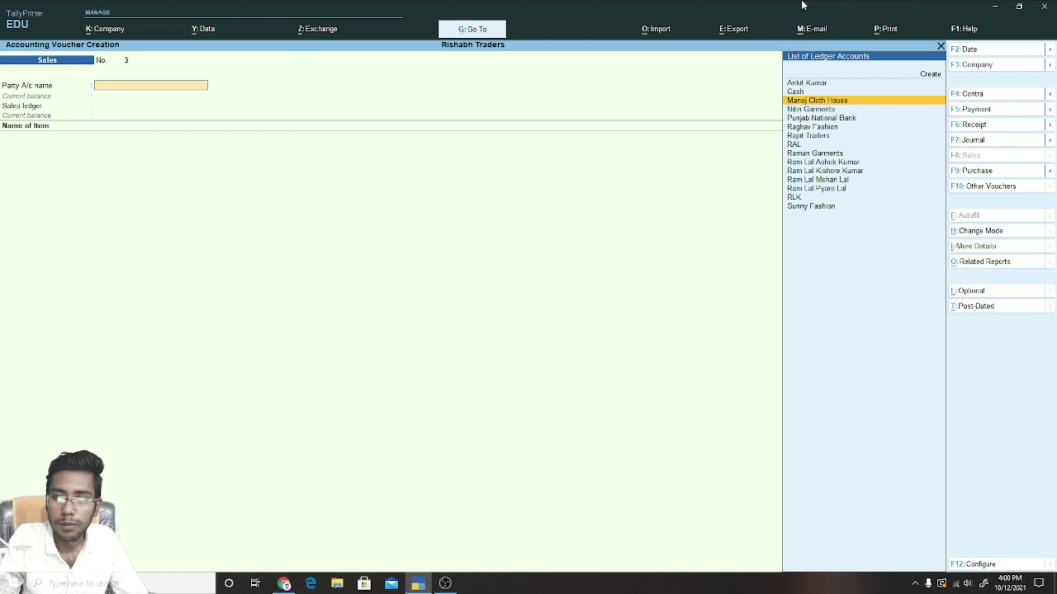
pyautogui.write('Rlk')
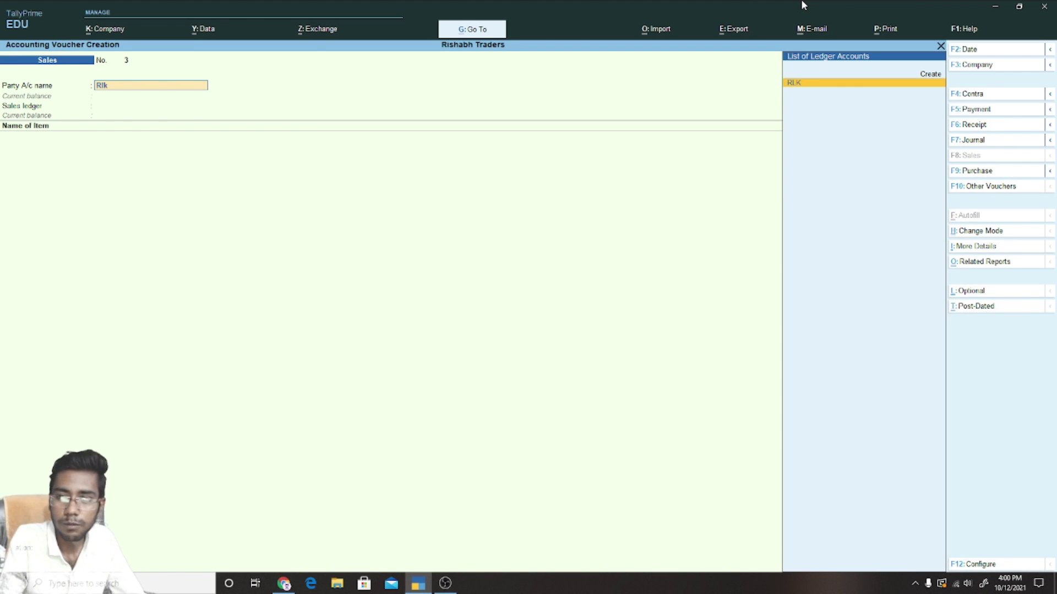
pyautogui.press('Return')
pyautogui.press('Return')
pyautogui.press('Return')
pyautogui.press('Return')
pyautogui.press('Return')
pyautogui.press('Return')
pyautogui.press('Return')
pyautogui.press('Return')
pyautogui.press('Return')
pyautogui.press('Return')
pyautogui.press('Return')
pyautogui.press('Return')
pyautogui.press('Return')
pyautogui.press('Return')
pyautogui.press('Return')
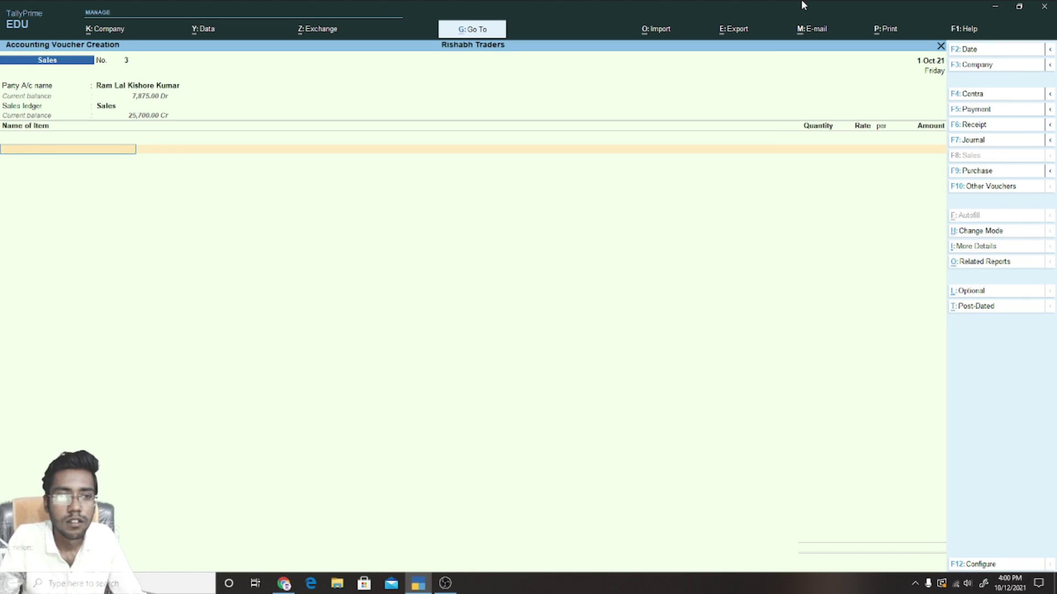
# - Add the stock item Rice to the sales voucher with a quantity of 100 kg
pyautogui.write('Rice')
pyautogui.press('Return')
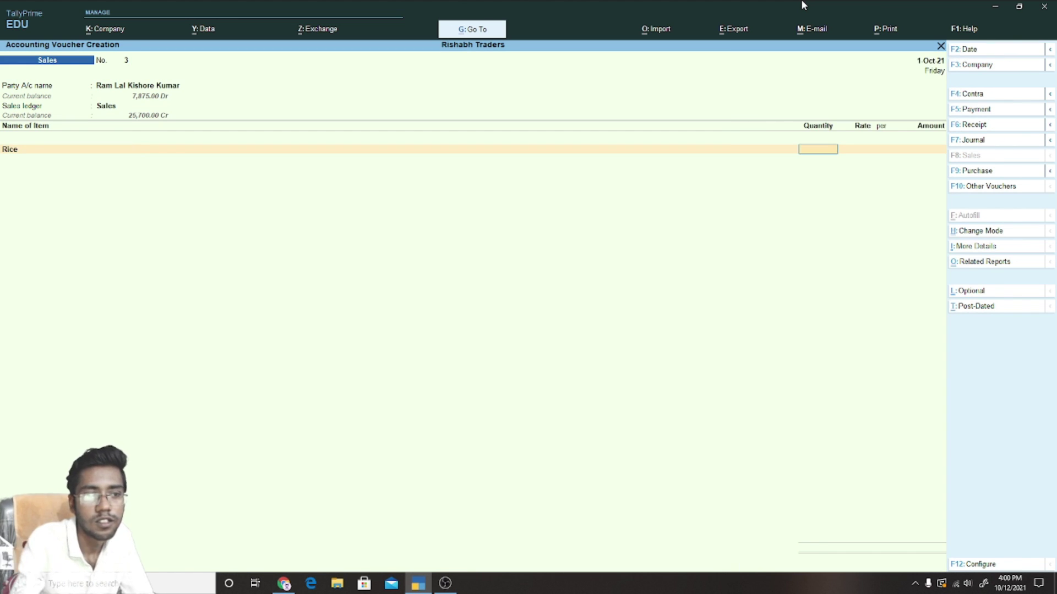
pyautogui.press('BackSpace')
pyautogui.press('Return')
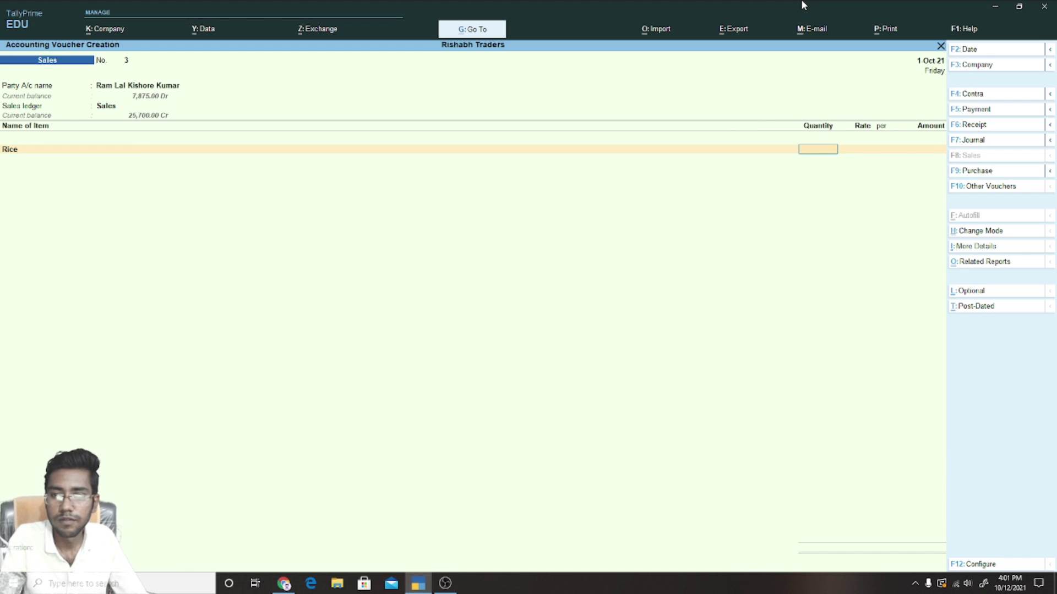
pyautogui.write('100')
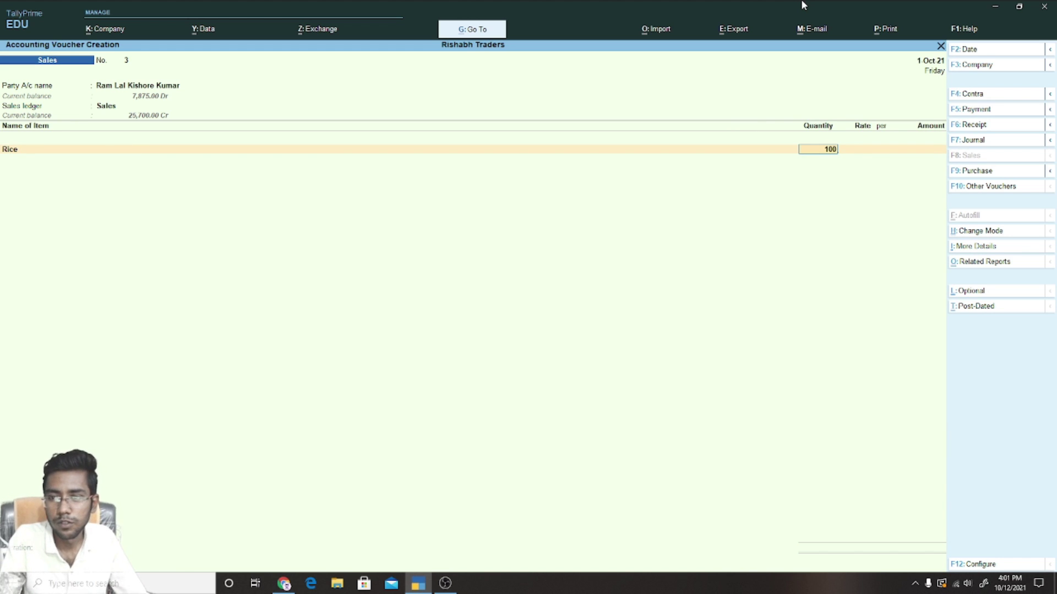
pyautogui.press('Return')
pyautogui.press('Return')
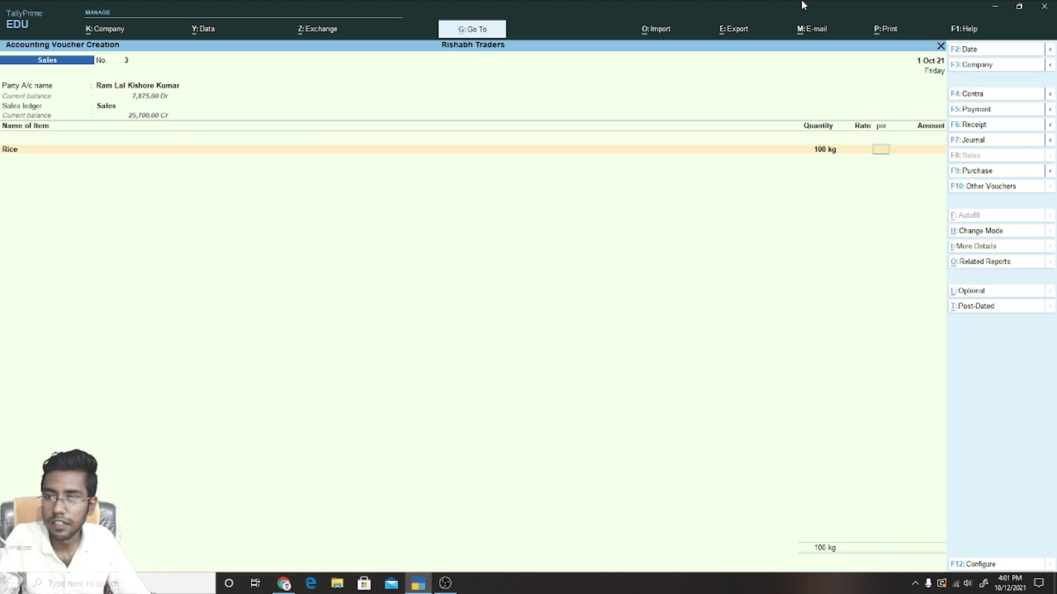
# - Set the rate of Rice to 250 per kg, end the item list and save the sales voucher
pyautogui.write('250')
pyautogui.press('Return')
pyautogui.press('Return')
pyautogui.press('Return')
pyautogui.press('Return')
pyautogui.press('Return')
pyautogui.press('Return')
pyautogui.press('Return')
pyautogui.press('Return')
pyautogui.press('Return')
pyautogui.press('Return')
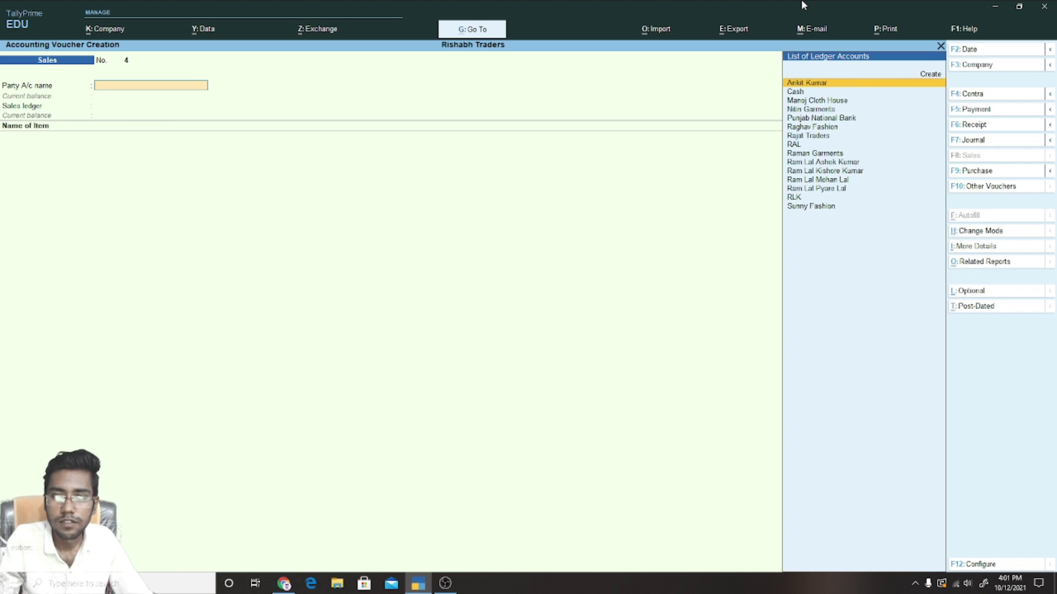
# - Reopen the saved sales voucher for Rice and open its print configuration
pyautogui.press('pageup')
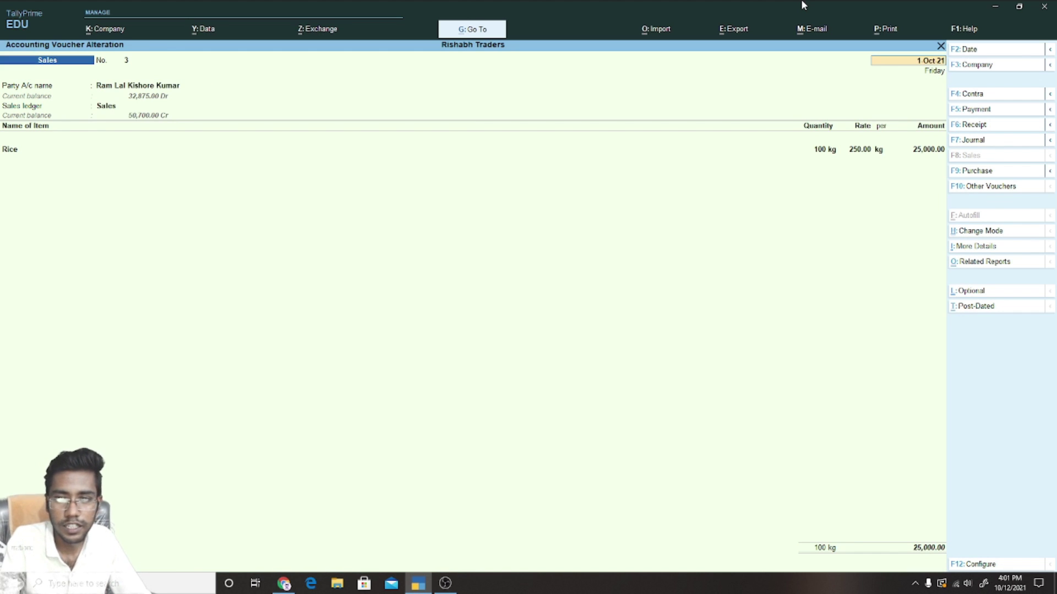
pyautogui.hotkey('alt', 'p')
pyautogui.press('Return')
pyautogui.press('Right')
pyautogui.press('Left')
pyautogui.press('Right')
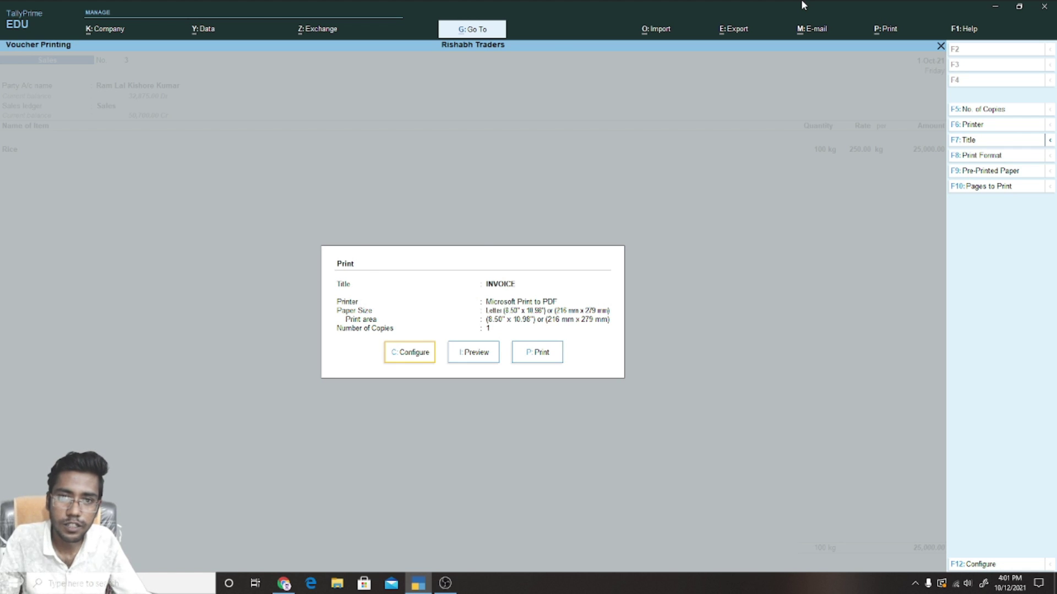
pyautogui.press('Return')
# - Set the display name for stock items on the printed voucher to Name (Alias) and close the print configuration
pyautogui.press('Down')
pyautogui.press('Down')
pyautogui.press('Down')
pyautogui.press('Down')
pyautogui.press('Down')
pyautogui.press('Down')
pyautogui.press('Down')
pyautogui.press('Down')
pyautogui.press('Down')
pyautogui.press('Down')
pyautogui.press('Down')
pyautogui.press('Down')
pyautogui.press('Down')
pyautogui.press('Down')
pyautogui.press('Down')
pyautogui.press('Down')
pyautogui.press('Down')
pyautogui.press('Down')
pyautogui.press('Down')
pyautogui.press('Down')
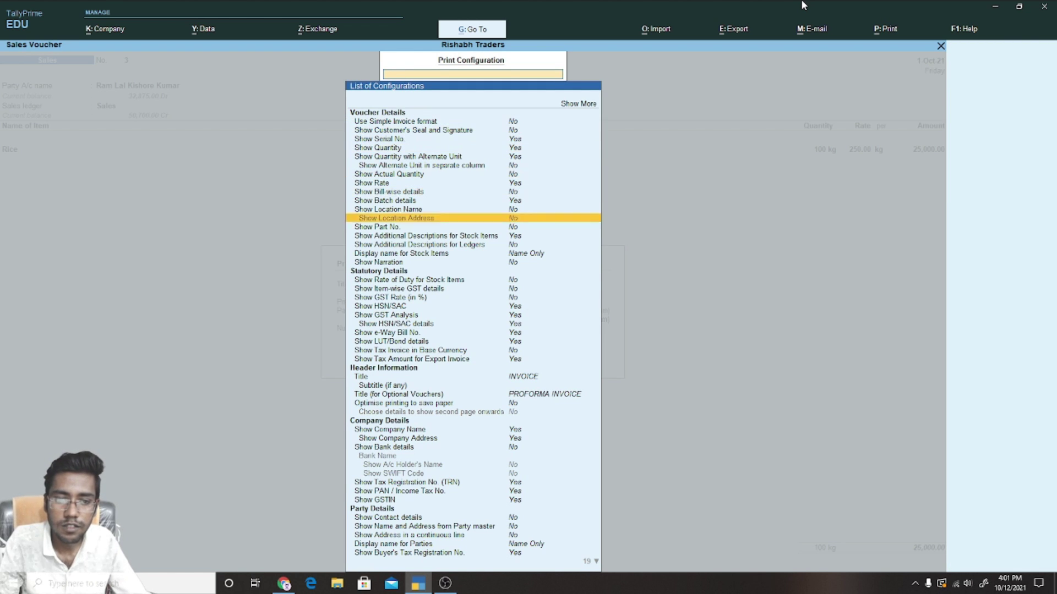
pyautogui.press('Up')
pyautogui.press('Up')
pyautogui.press('Up')
pyautogui.press('Up')
pyautogui.press('Up')
pyautogui.press('Up')
pyautogui.press('Up')
pyautogui.press('Up')
pyautogui.press('Up')
pyautogui.press('Up')
pyautogui.press('Up')
pyautogui.press('Up')
pyautogui.press('Up')
pyautogui.press('Up')
pyautogui.press('Up')
pyautogui.press('Up')
pyautogui.press('Up')
pyautogui.press('Up')
pyautogui.press('Up')
pyautogui.press('Up')
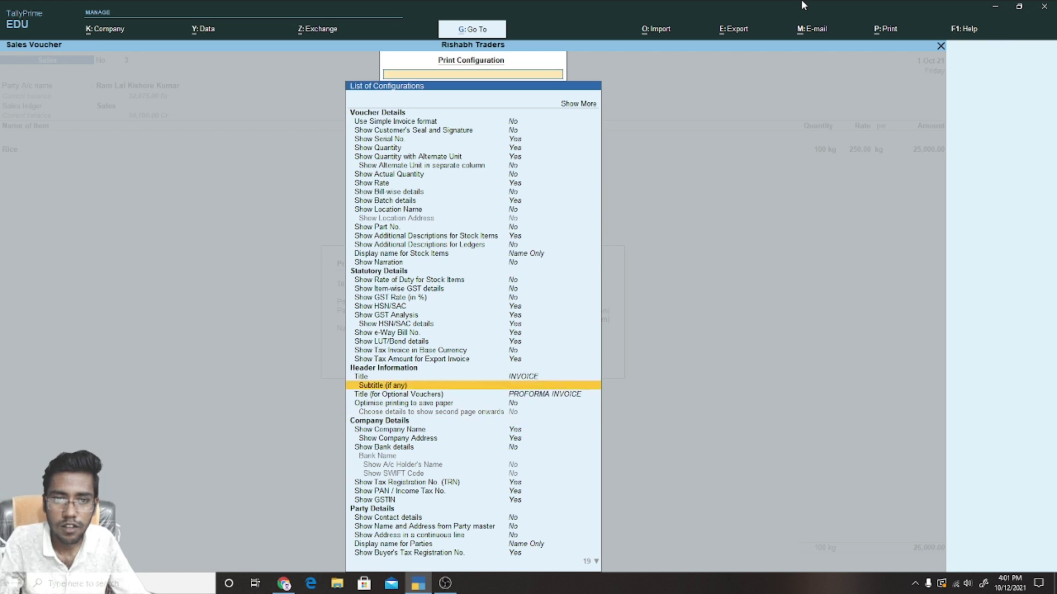
pyautogui.press('Up')
pyautogui.press('Up')
pyautogui.press('Up')
pyautogui.press('Up')
pyautogui.press('Down')
pyautogui.press('Down')
pyautogui.press('Down')
pyautogui.press('Down')
pyautogui.press('Down')
pyautogui.press('Down')
pyautogui.press('Down')
pyautogui.press('Down')
pyautogui.press('Down')
pyautogui.press('Down')
pyautogui.press('Down')
pyautogui.press('Down')
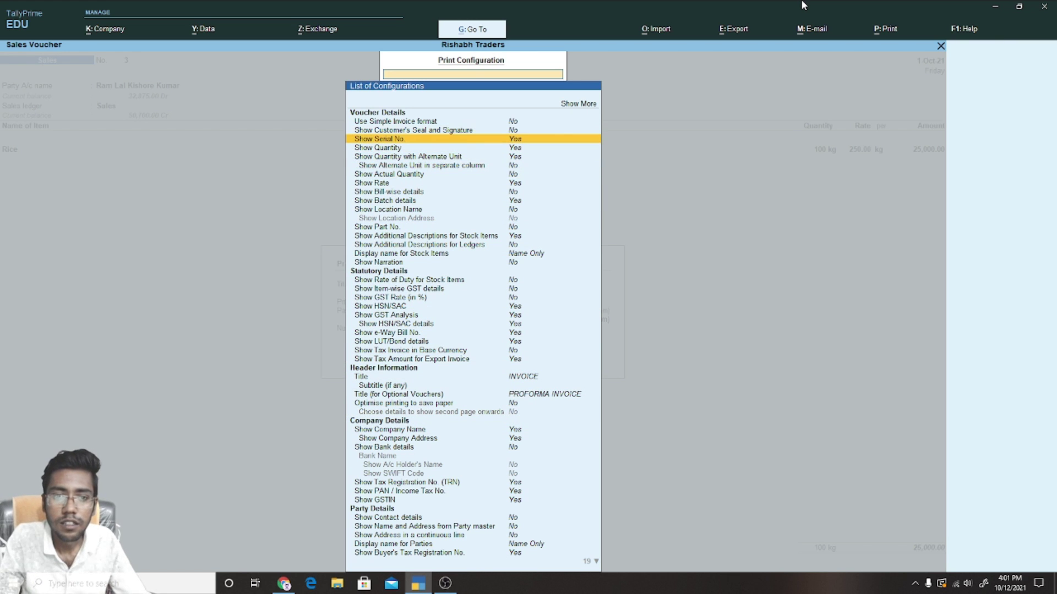
pyautogui.press('Down')
pyautogui.press('Down')
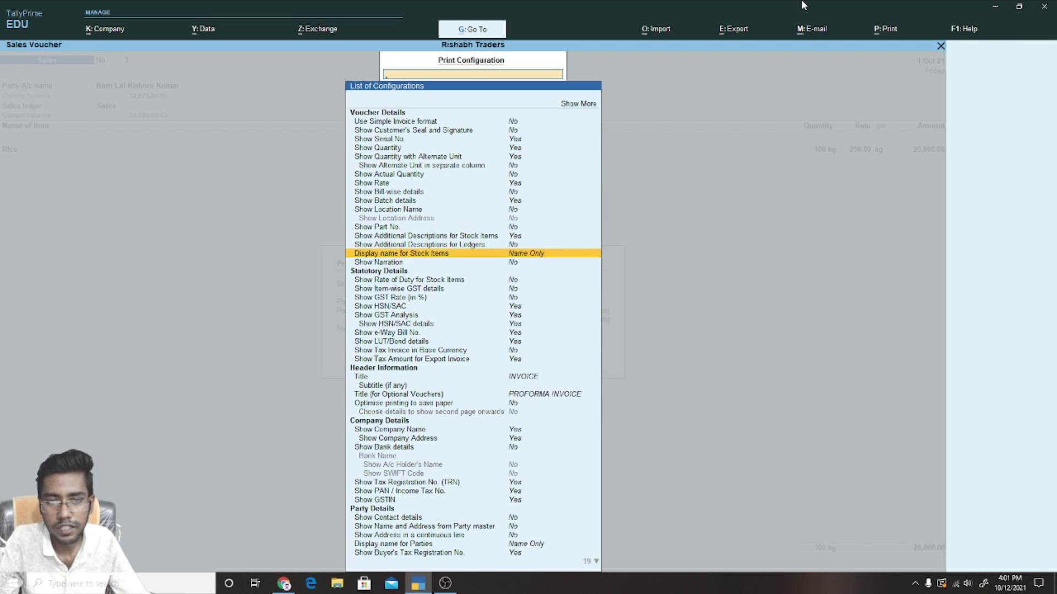
pyautogui.press('Return')
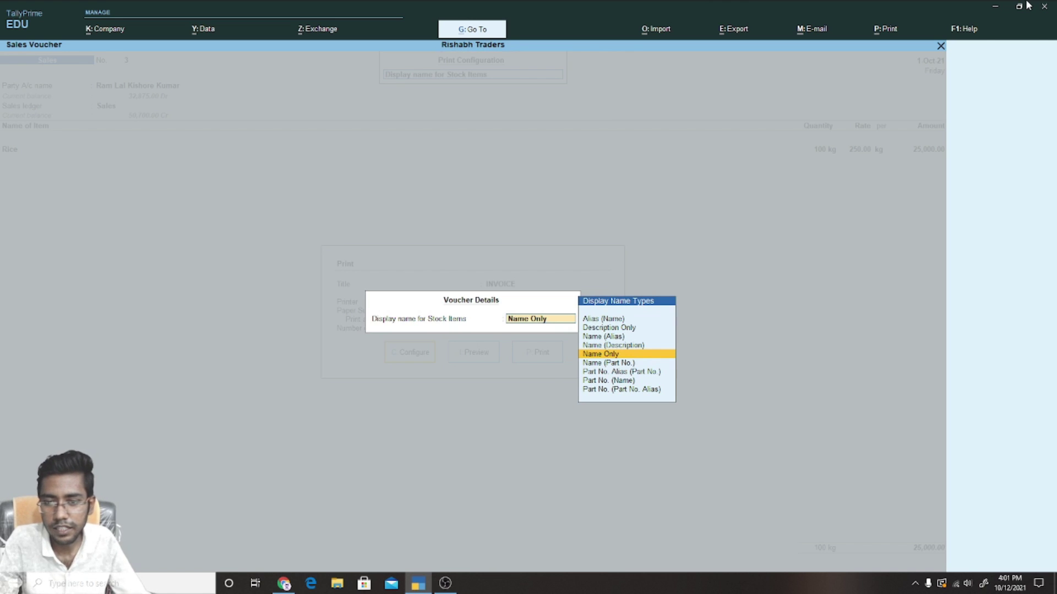
pyautogui.press('Up')
pyautogui.press('Up')
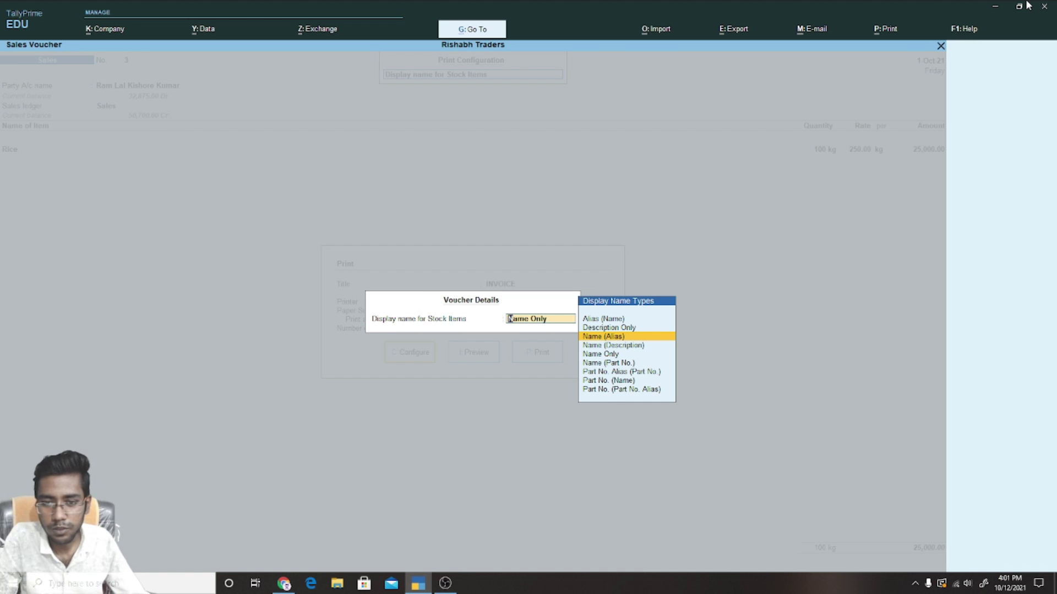
pyautogui.press('Return')
pyautogui.press('Escape')
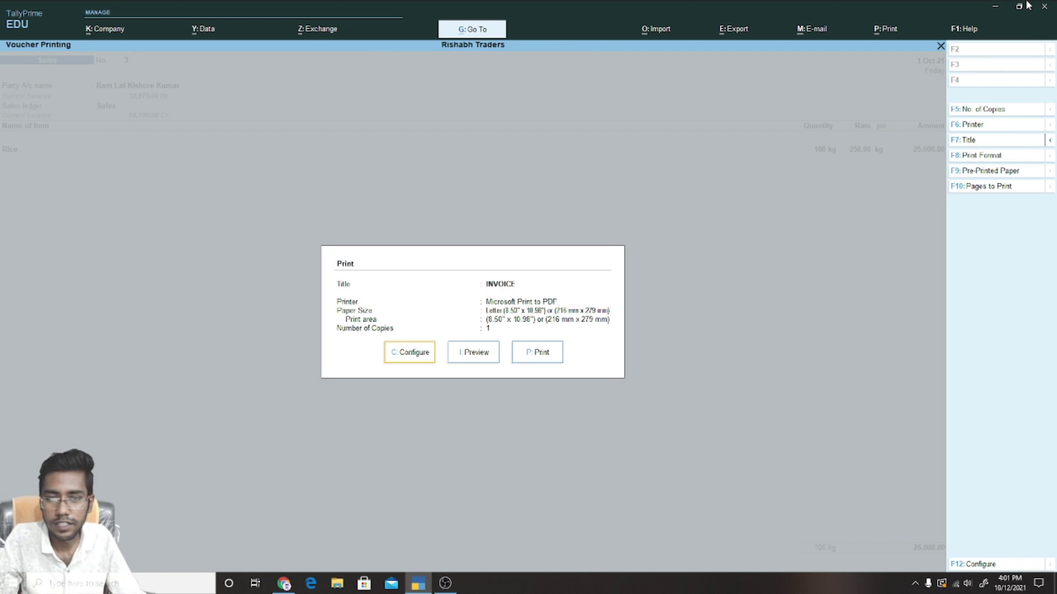
# - Preview the invoice for the Rice sale, close the voucher screens and return to the Gateway of Tally
pyautogui.press('Right')
pyautogui.press('Return')
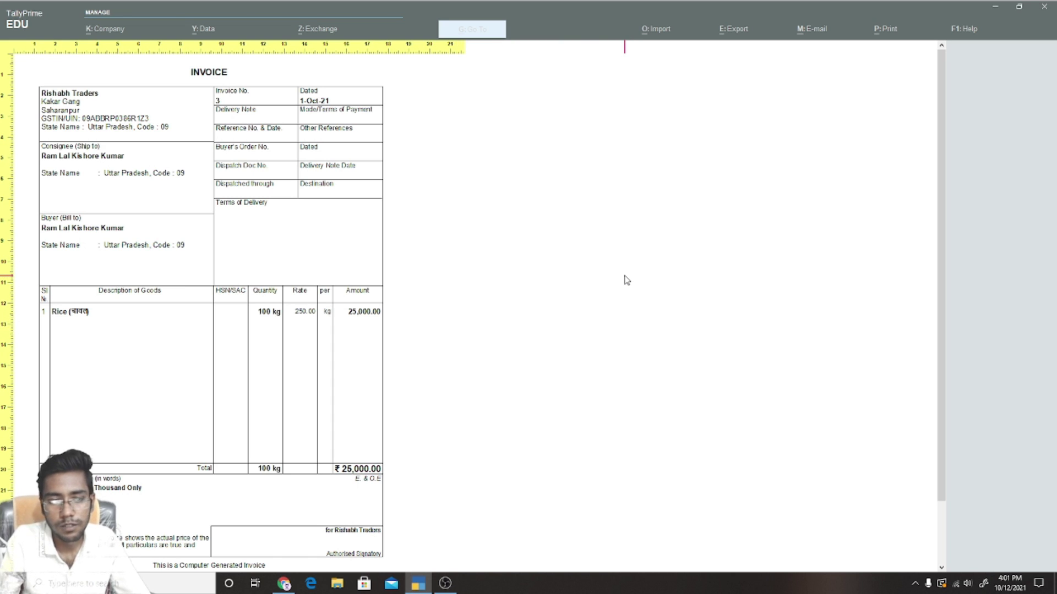
pyautogui.press('Escape')
pyautogui.press('Escape')
pyautogui.press('Escape')
pyautogui.press('Escape')
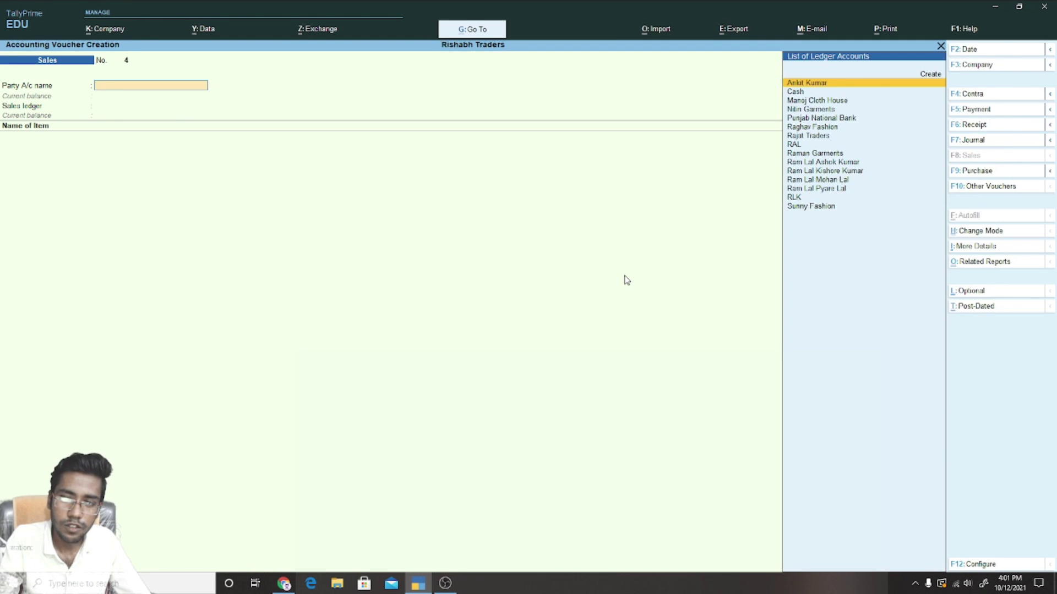
pyautogui.press('Escape')
pyautogui.press('Return')
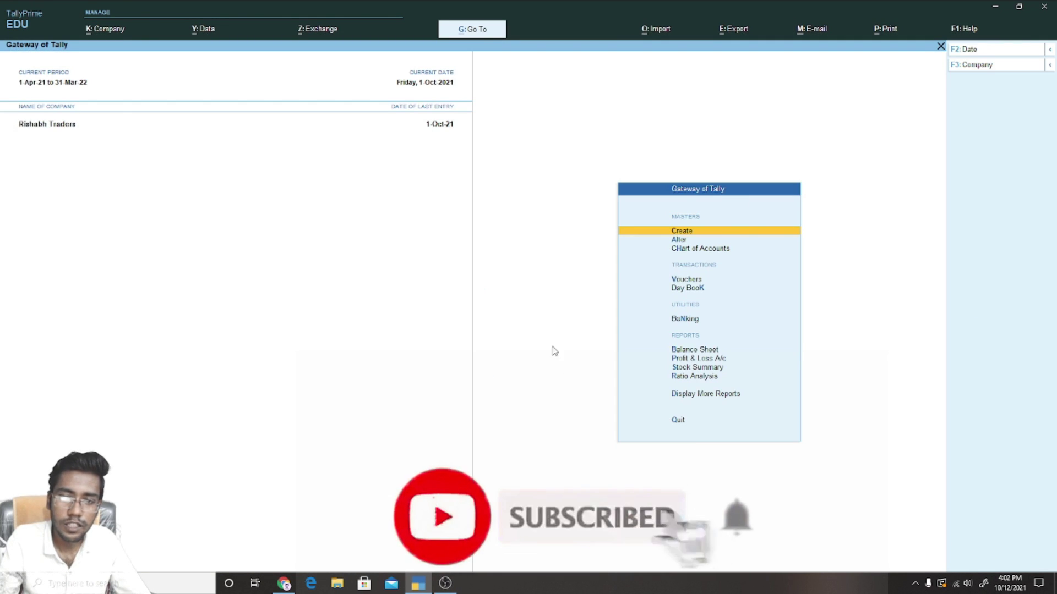